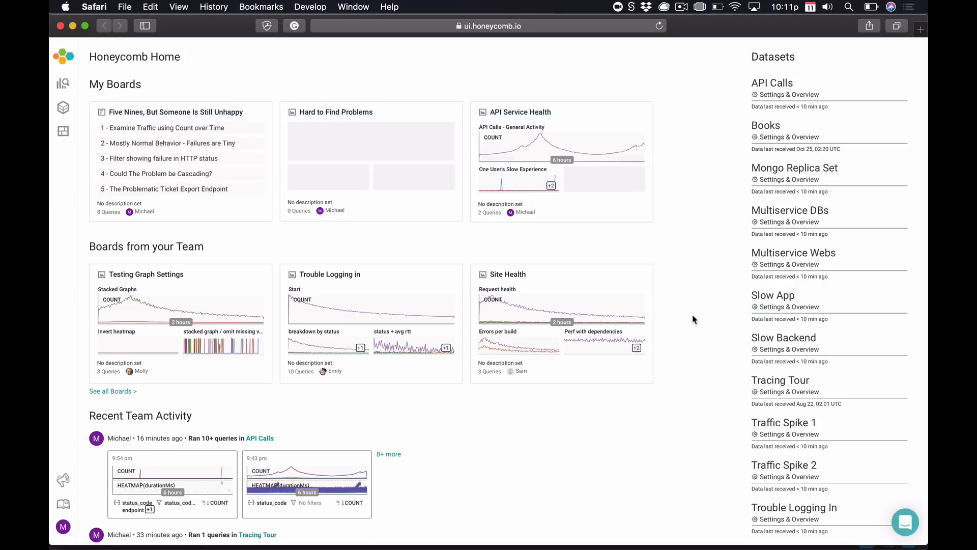
# Scroll down Honeycomb Home to review My Boards, team boards and the available datasets.
pyautogui.scroll(-5, 694, 319)
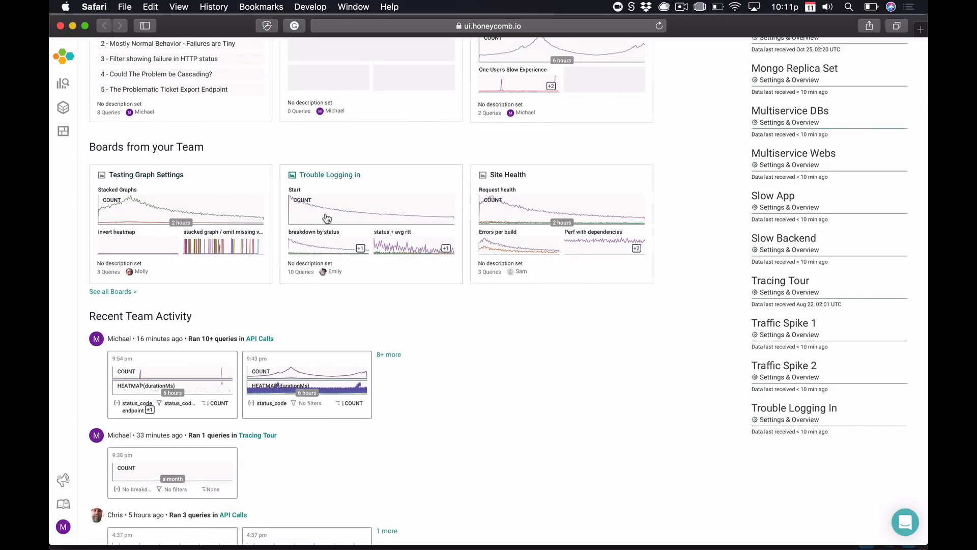
pyautogui.scroll(-6, 595, 316)
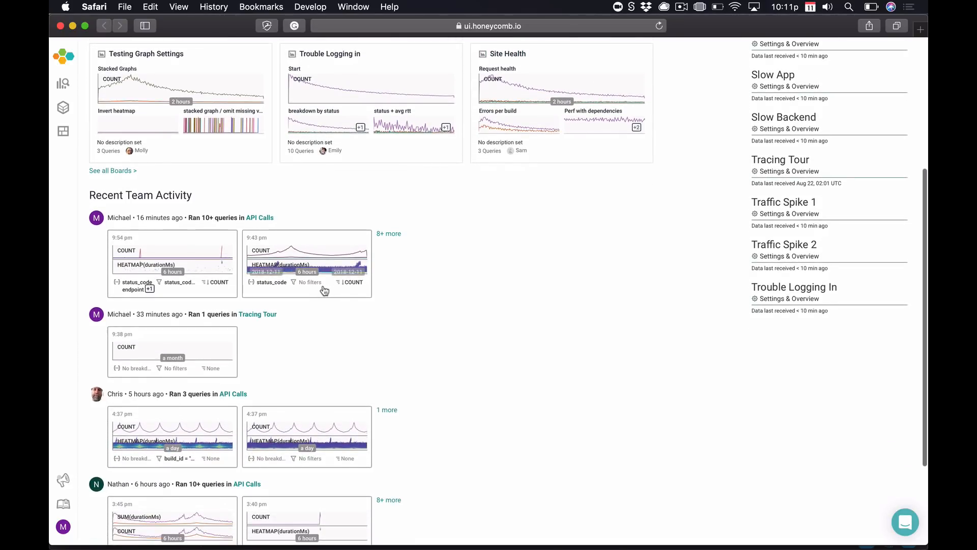
pyautogui.scroll(-3, 454, 293)
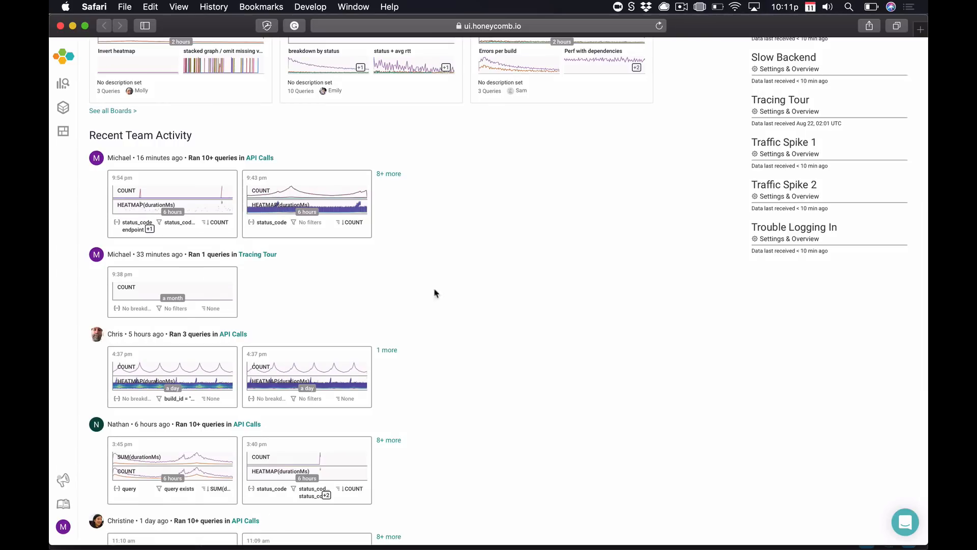
pyautogui.scroll(-3, 473, 251)
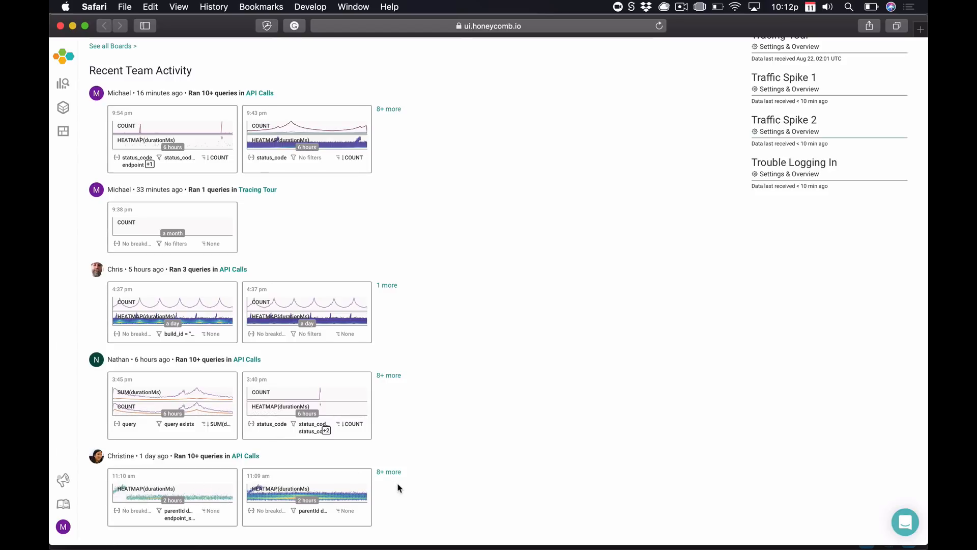
pyautogui.scroll(10, 540, 495)
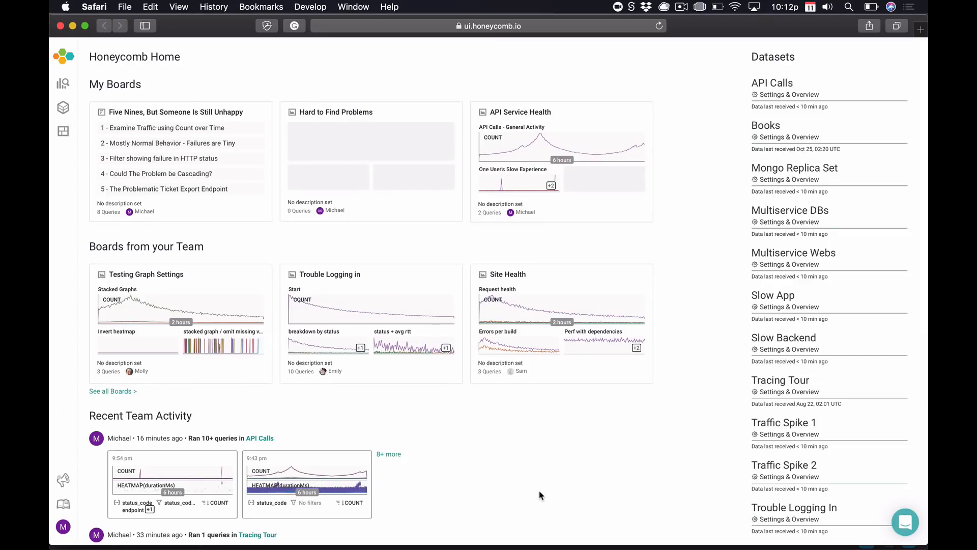
pyautogui.click(521, 113)
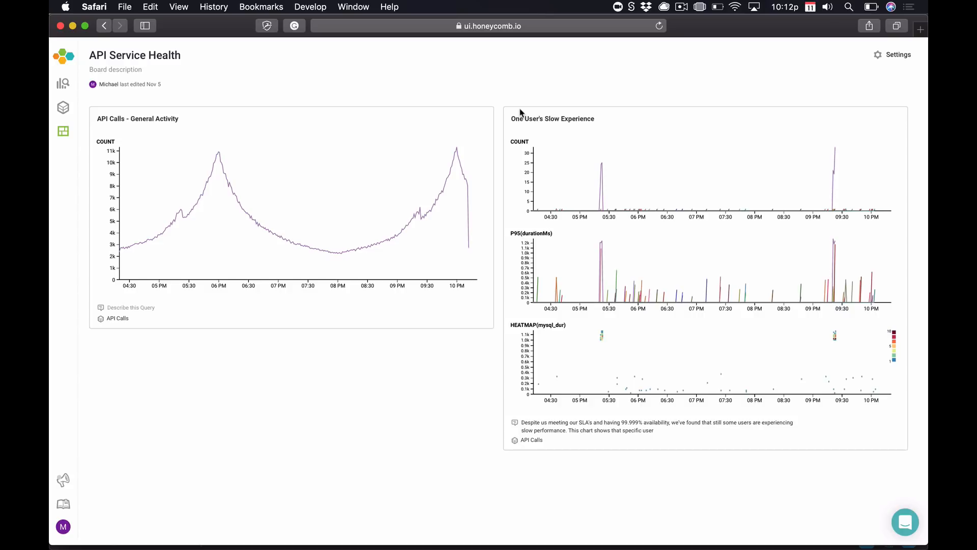
# Reload the API Service Health board and open its General Activity chart as a query.
pyautogui.moveTo(218, 155)
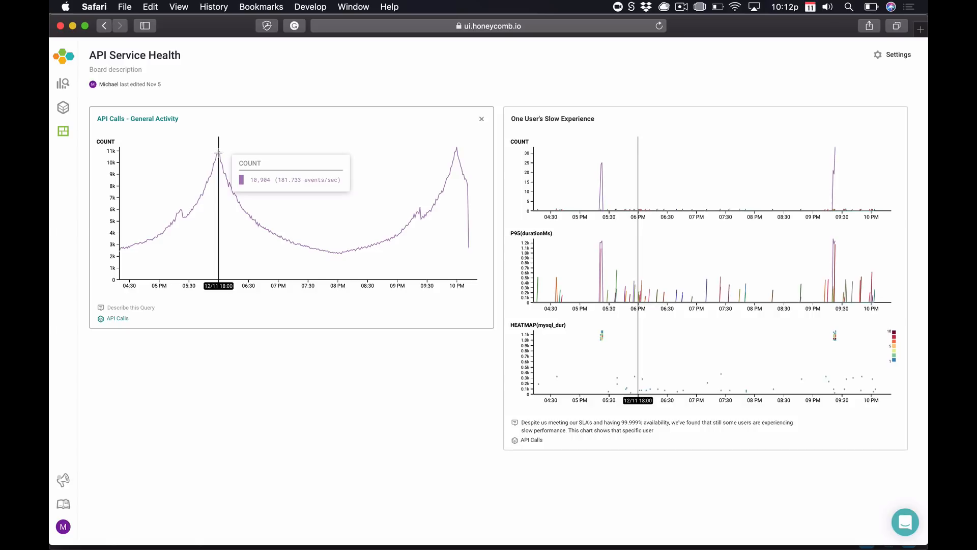
pyautogui.press('super+r')
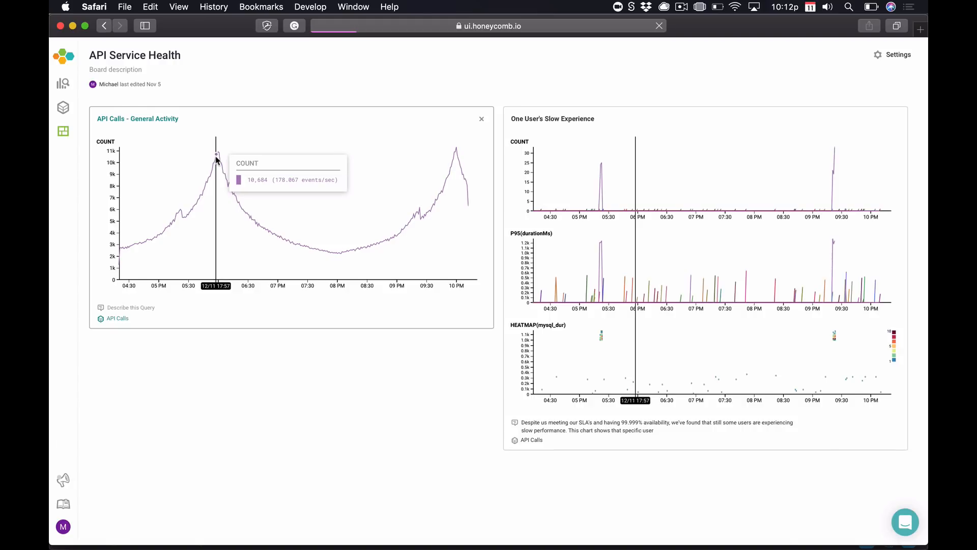
pyautogui.click(216, 159)
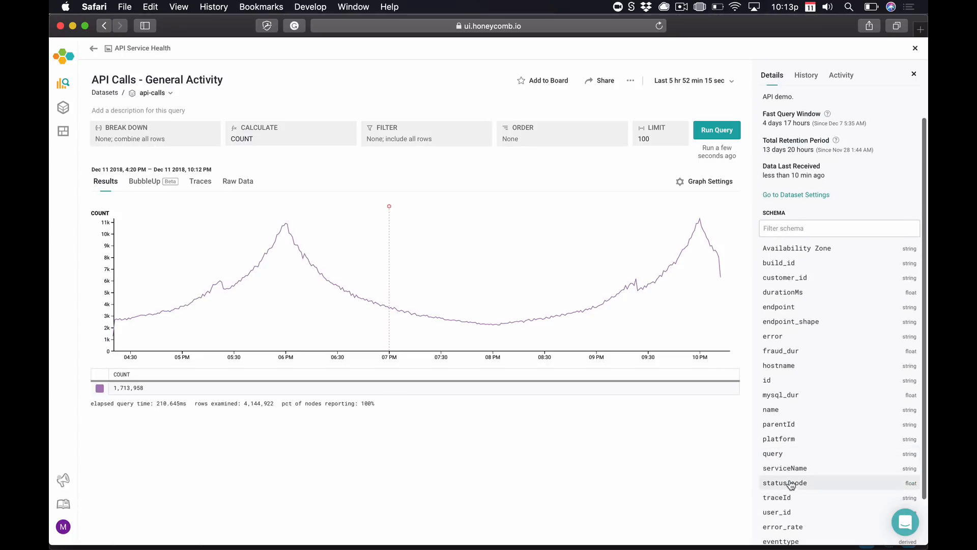
# Scroll the API Calls - General Activity results and show today's query history.
pyautogui.scroll(-2, 789, 502)
pyautogui.scroll(-1, 789, 507)
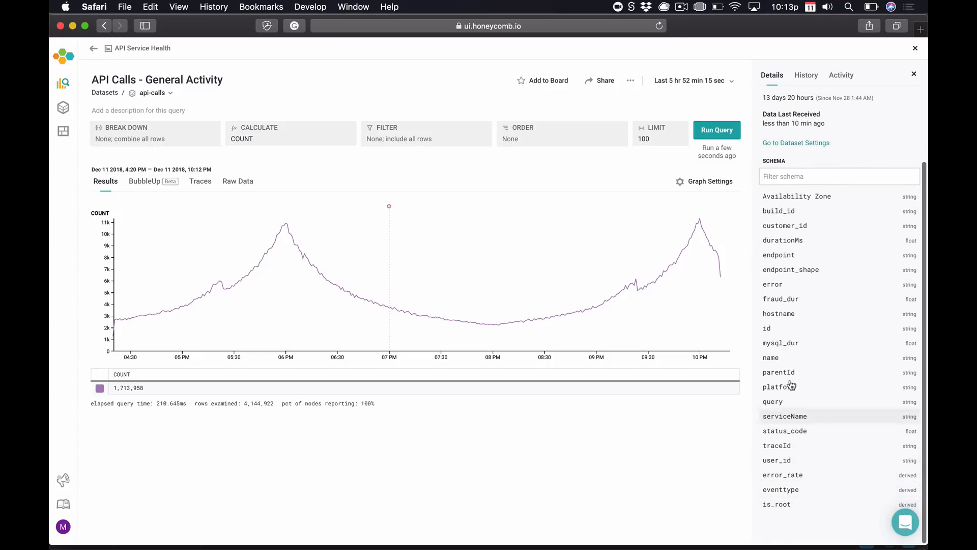
pyautogui.click(809, 76)
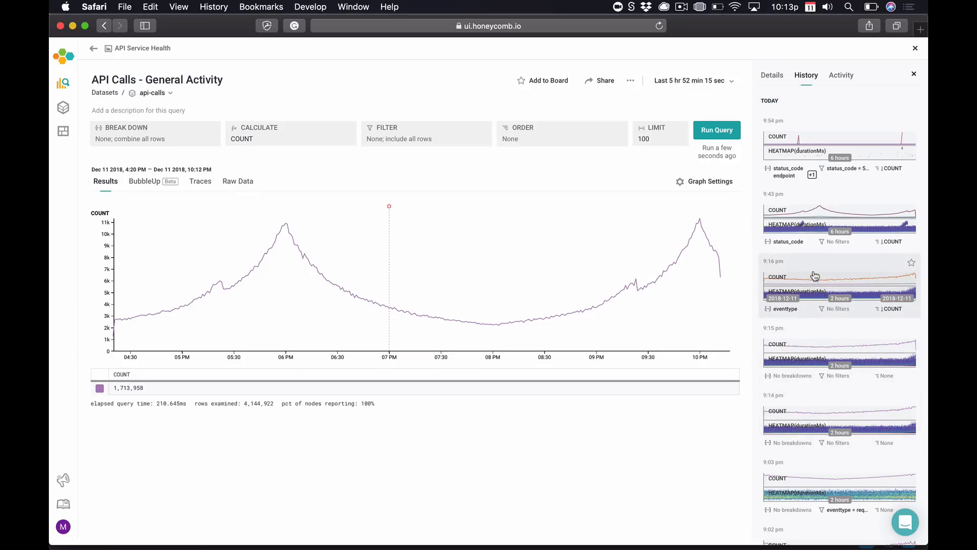
# Look over the query builder's Calculate, Where, Order By and Limit options.
pyautogui.click(198, 144)
pyautogui.click(293, 141)
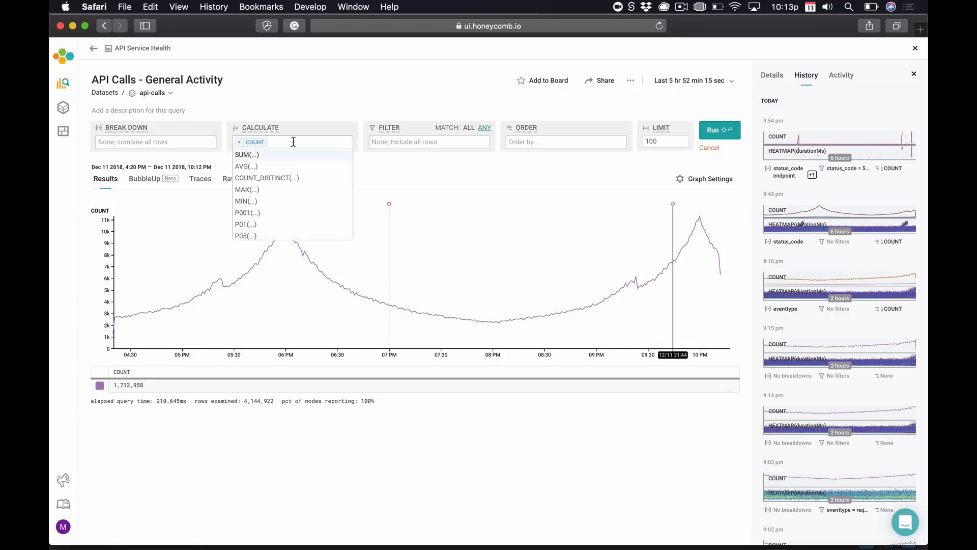
pyautogui.click(446, 142)
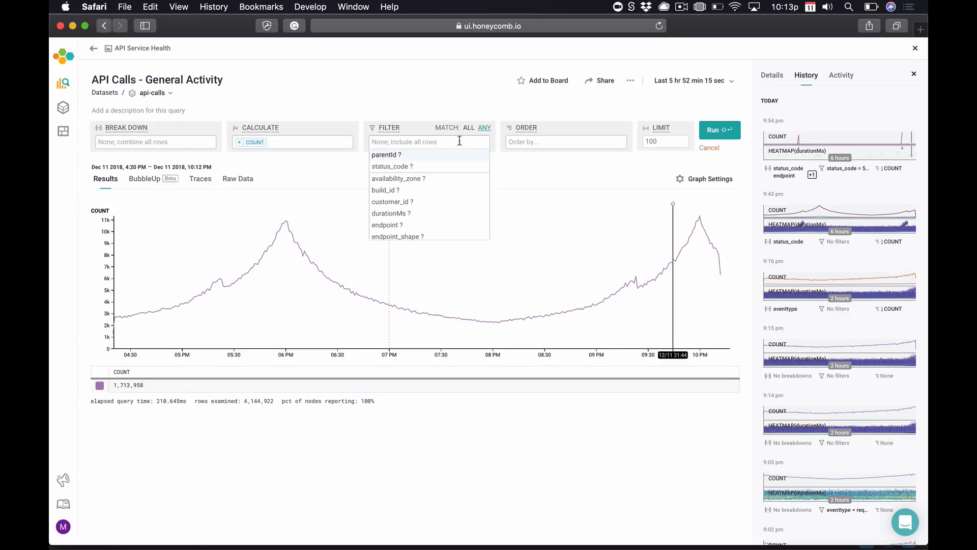
pyautogui.click(540, 142)
pyautogui.click(671, 143)
pyautogui.click(371, 92)
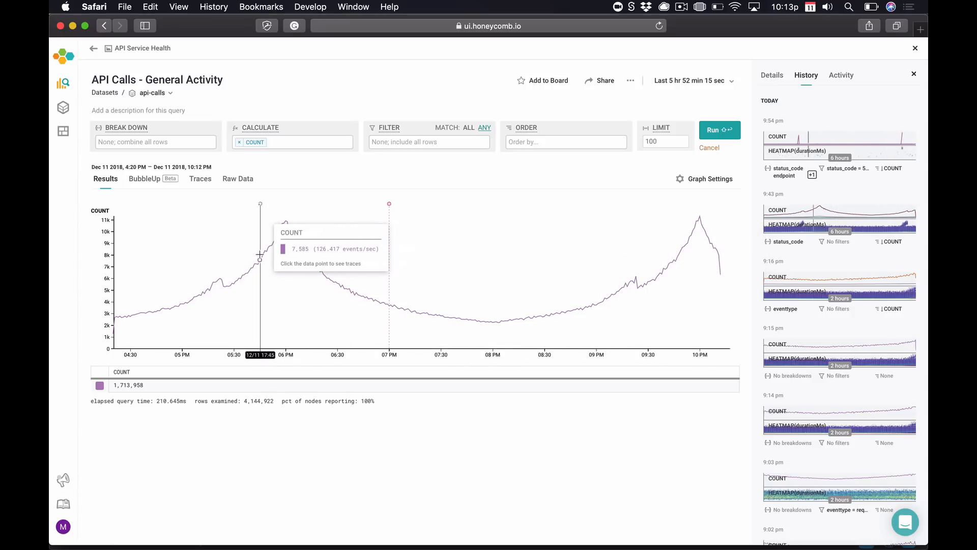
# Break down by status_code, add HEATMAP(durationMs) alongside COUNT, and run the query.
pyautogui.click(186, 143)
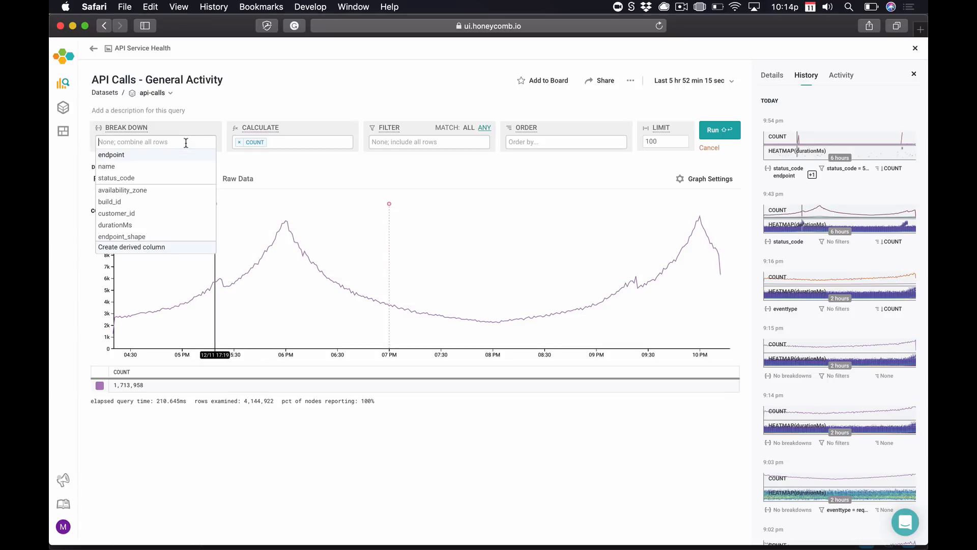
pyautogui.click(170, 178)
pyautogui.click(287, 142)
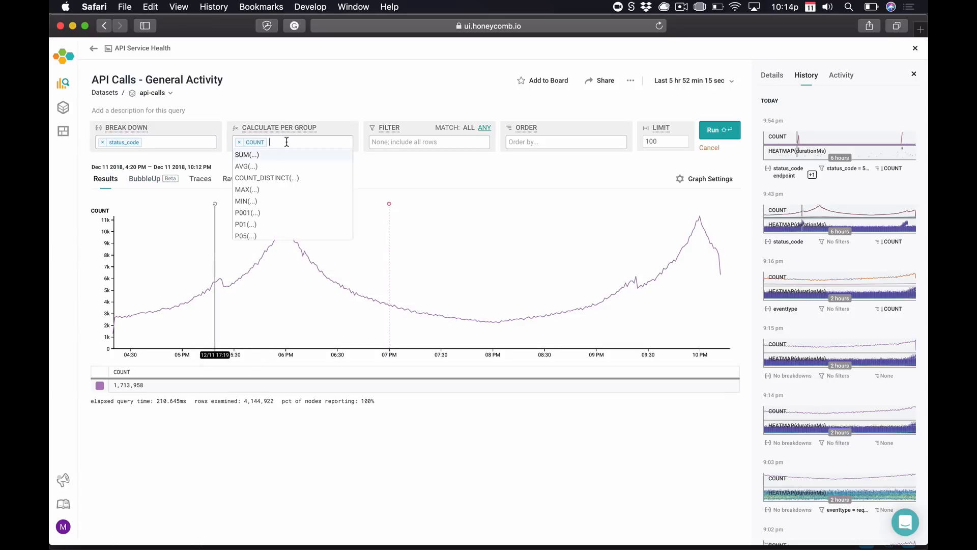
pyautogui.write('he')
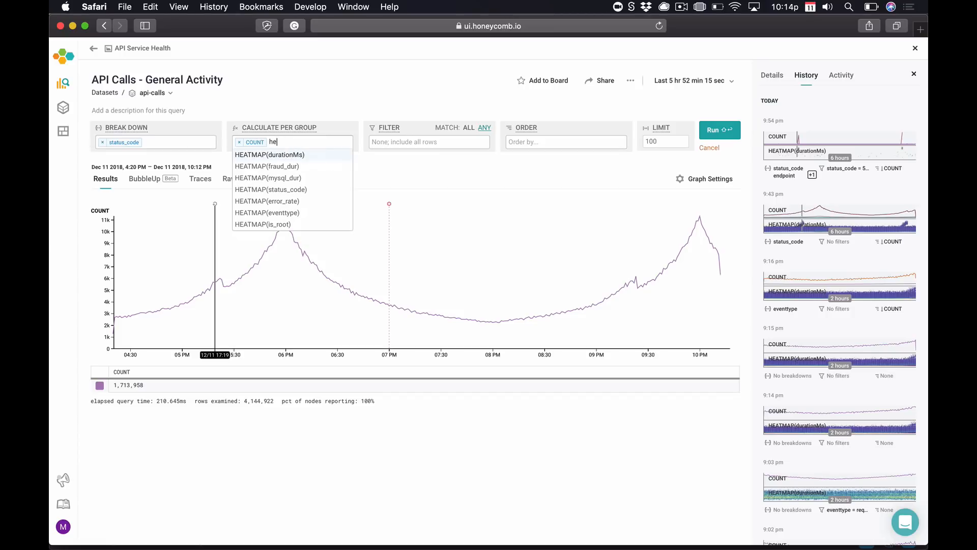
pyautogui.click(287, 155)
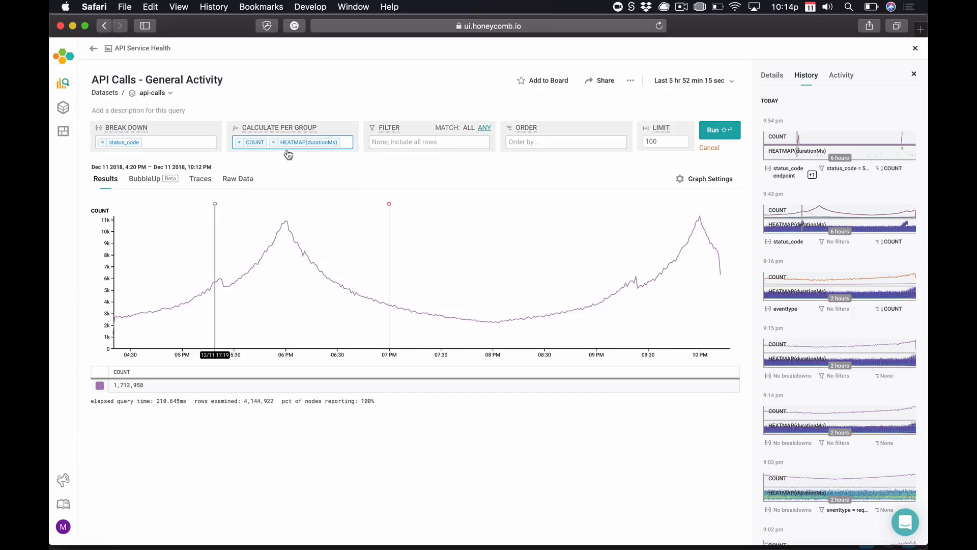
pyautogui.click(718, 131)
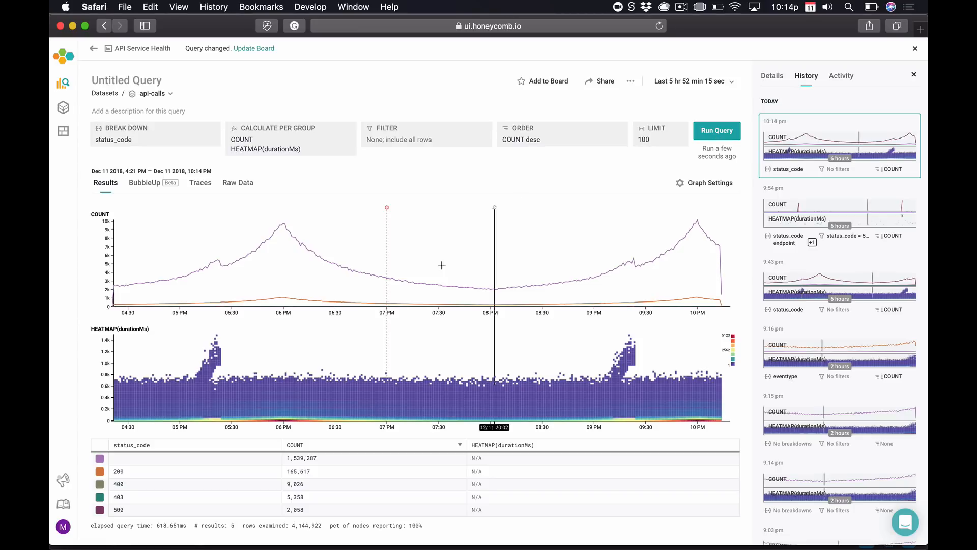
# Scroll through the status_code results and switch to the BubbleUp view.
pyautogui.scroll(-1, 384, 349)
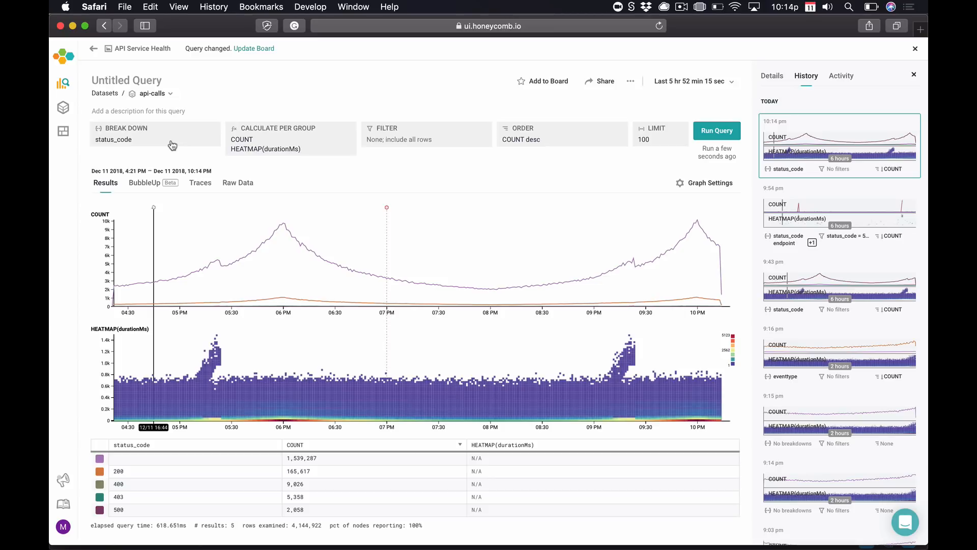
pyautogui.click(149, 184)
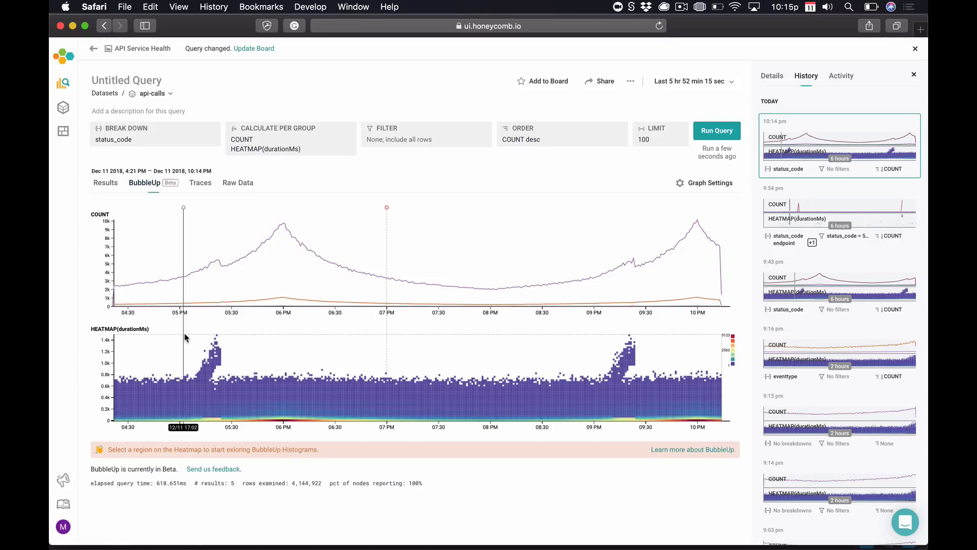
# Select the 17:04–17:32 latency spike on the heatmap and review the dimension histograms.
pyautogui.moveTo(186, 336)
pyautogui.moveTo(186, 337); pyautogui.dragTo(233, 375)
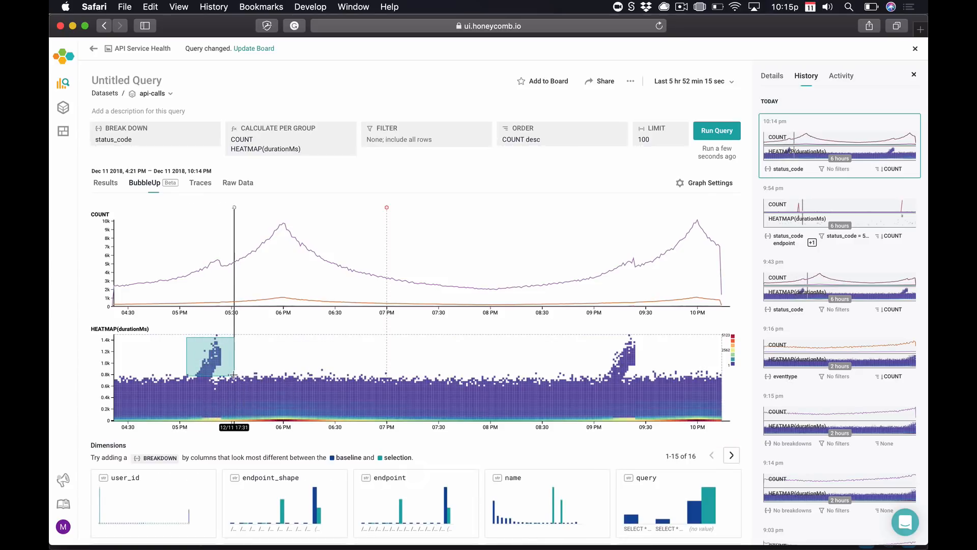
pyautogui.scroll(-5, 233, 375)
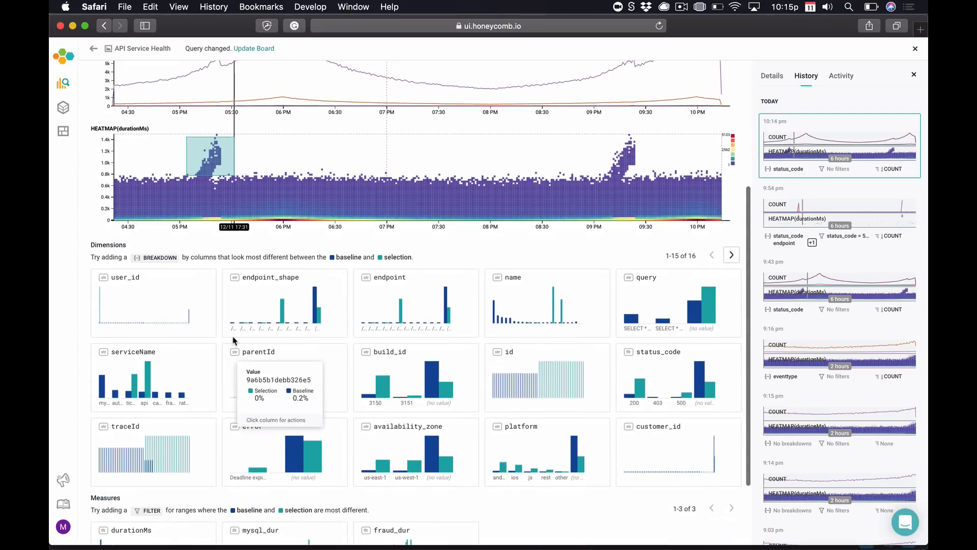
pyautogui.scroll(-2, 233, 340)
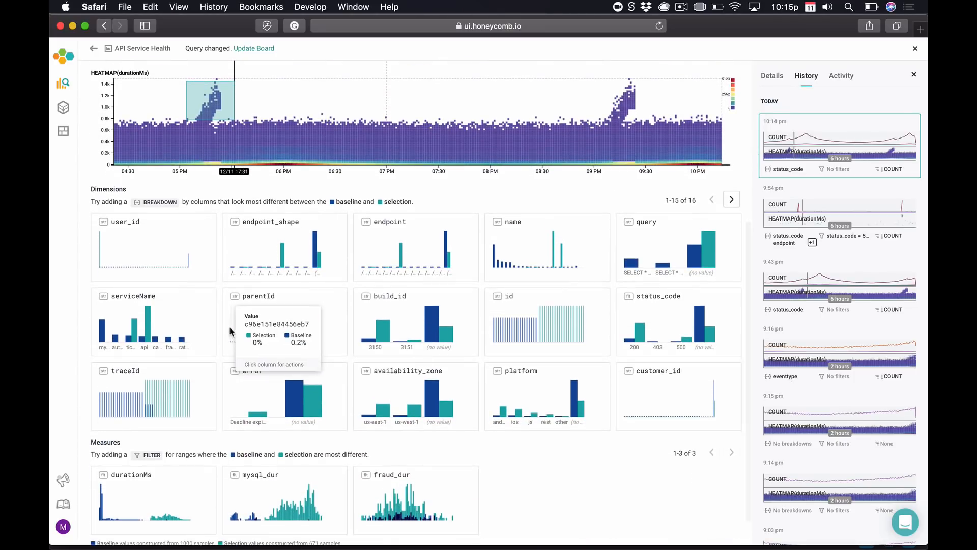
pyautogui.moveTo(237, 257)
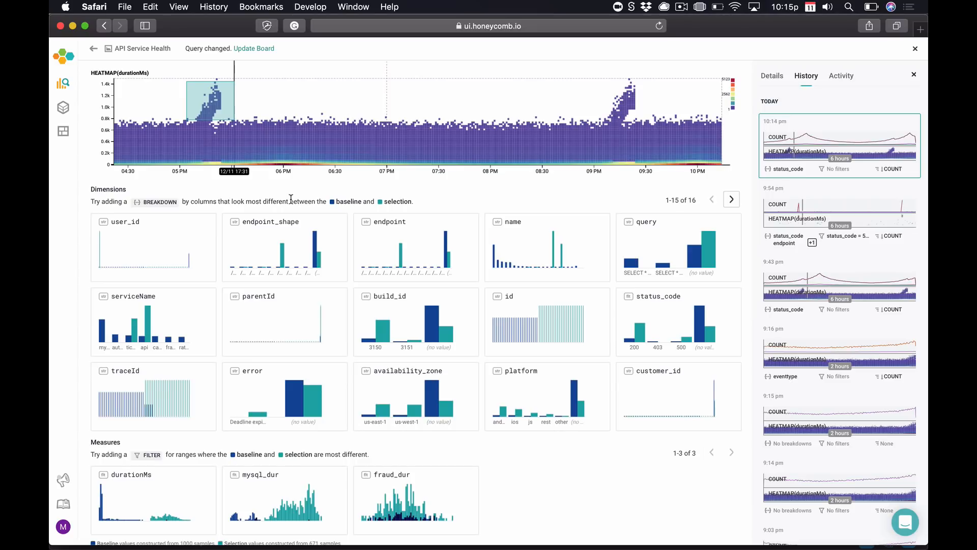
pyautogui.scroll(3, 291, 199)
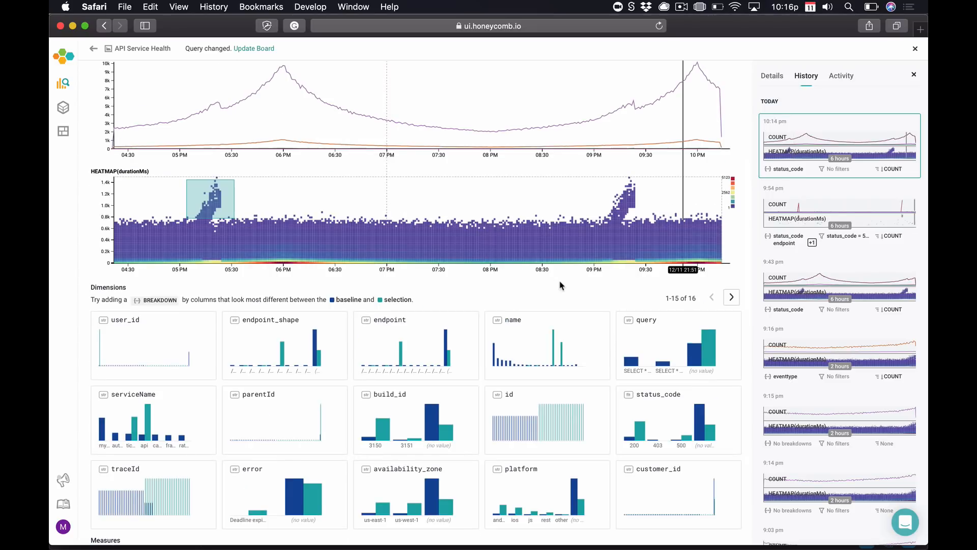
# Add user_id to the status_code 500 query's breakdown from BubbleUp and rerun it.
pyautogui.moveTo(687, 430)
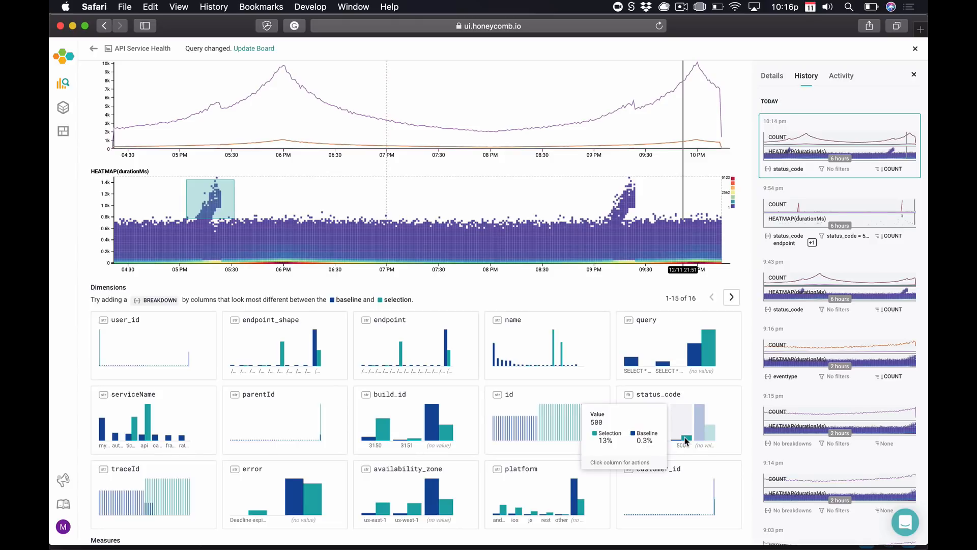
pyautogui.click(687, 441)
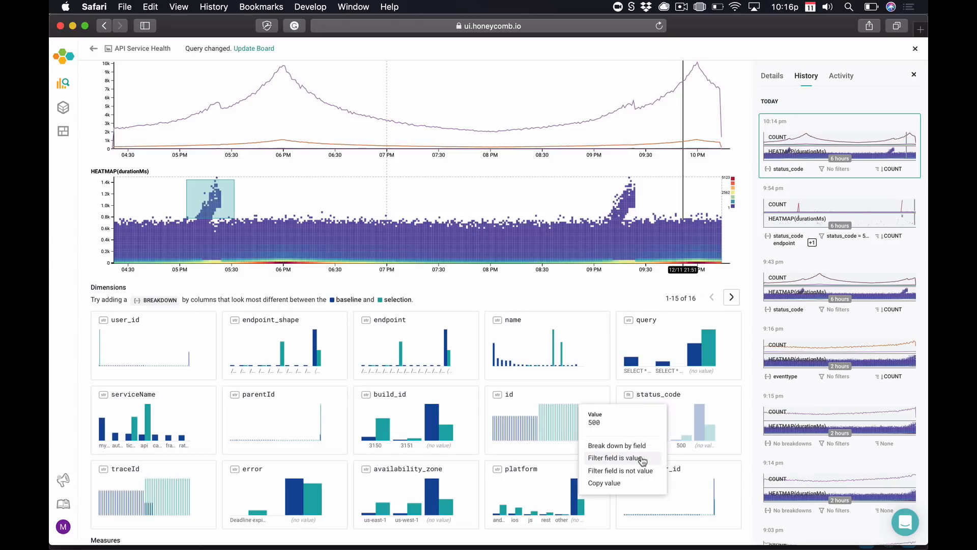
pyautogui.moveTo(401, 351)
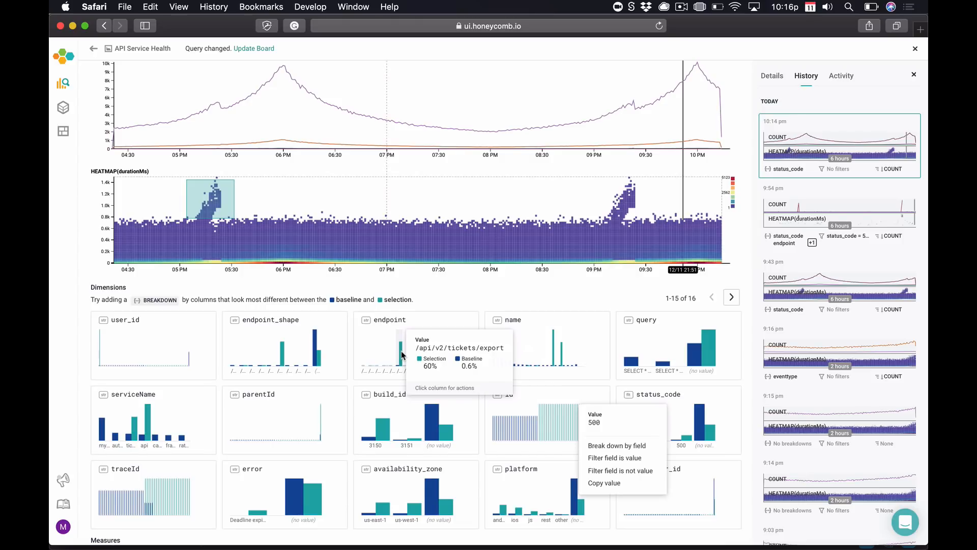
pyautogui.click(402, 354)
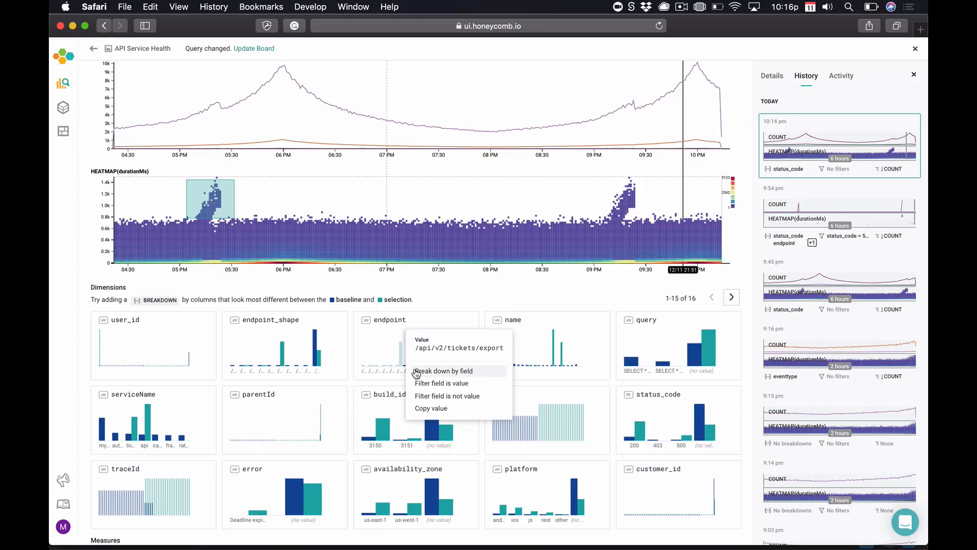
pyautogui.click(101, 343)
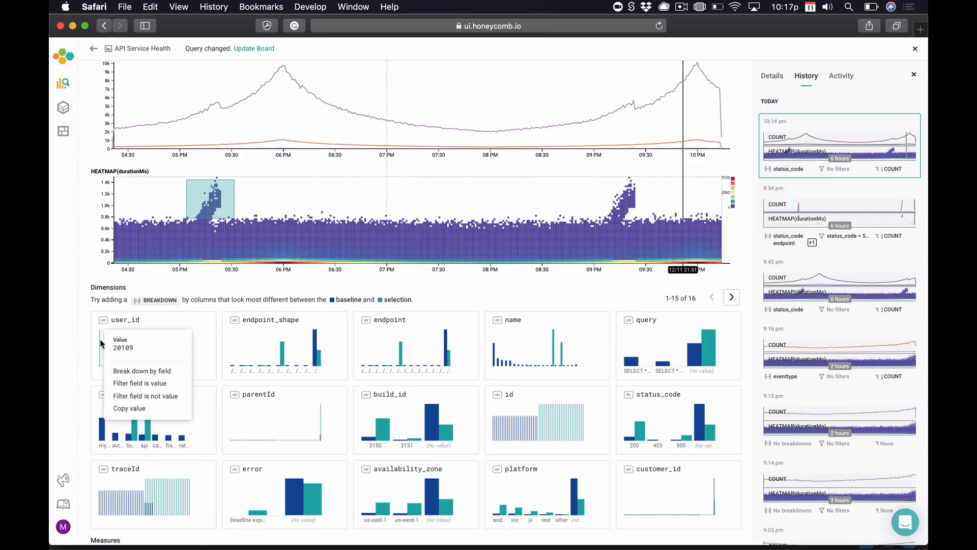
pyautogui.click(130, 372)
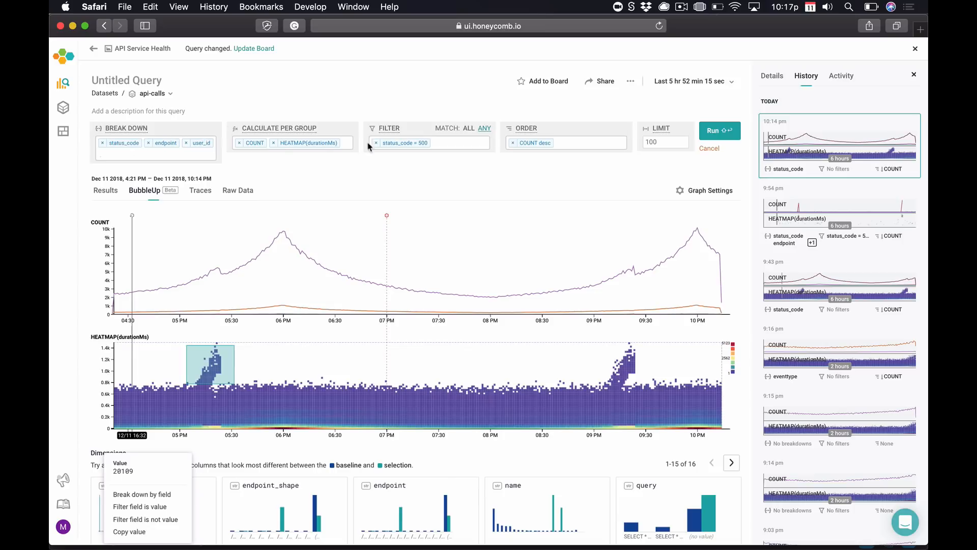
pyautogui.click(718, 133)
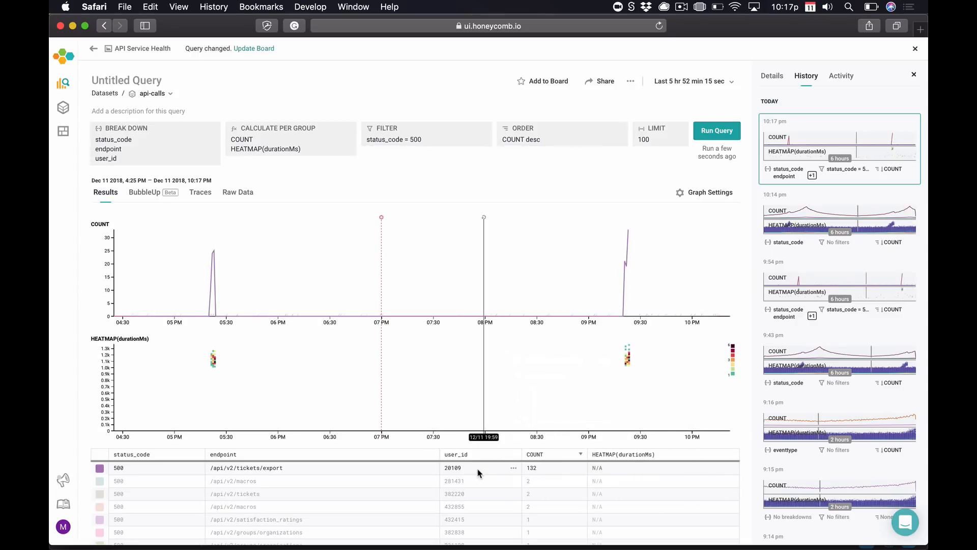
pyautogui.moveTo(479, 472); pyautogui.dragTo(442, 467)
pyautogui.moveTo(214, 250)
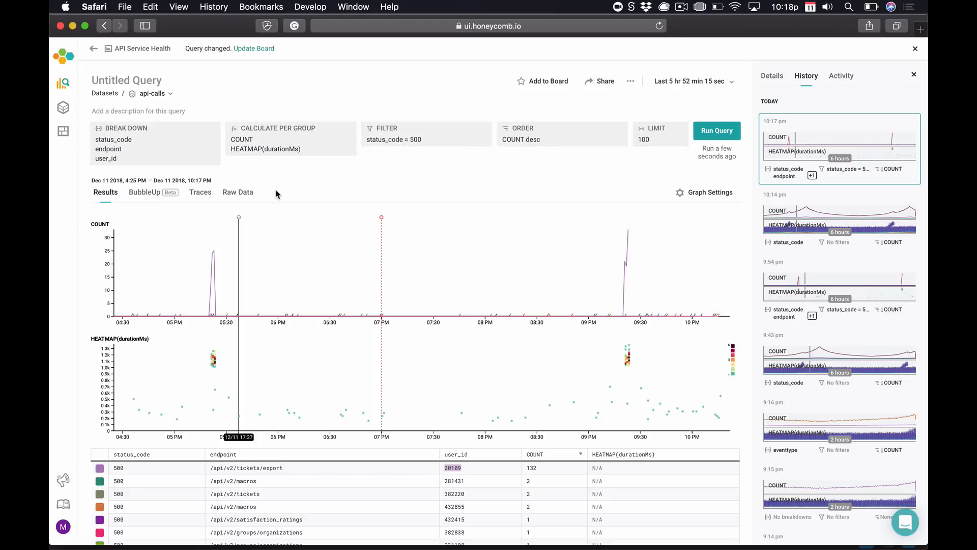
# List the 10 slowest 500-error traces, all /api/v2/tickets/export at 1,243–1,366 ms.
pyautogui.click(199, 194)
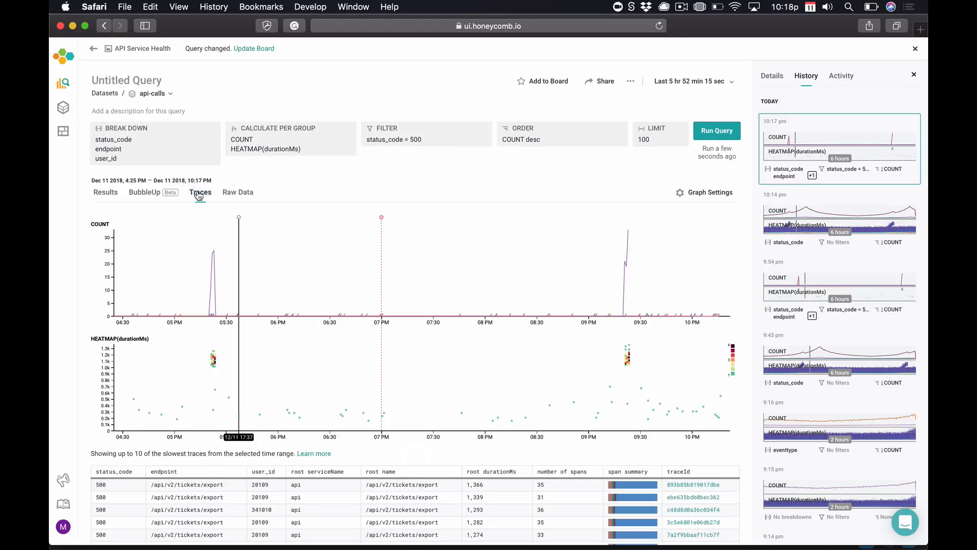
pyautogui.scroll(-3, 198, 194)
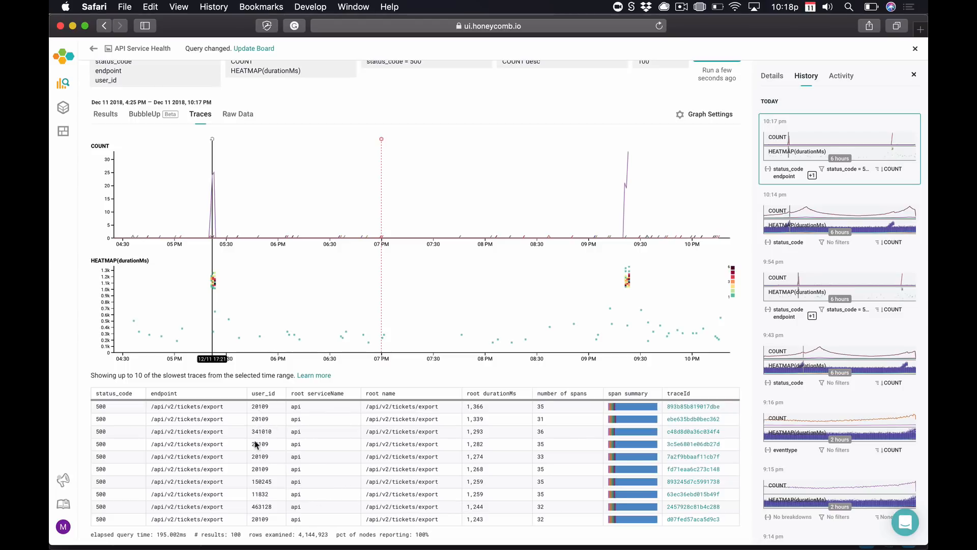
pyautogui.scroll(1, 458, 433)
pyautogui.moveTo(615, 411)
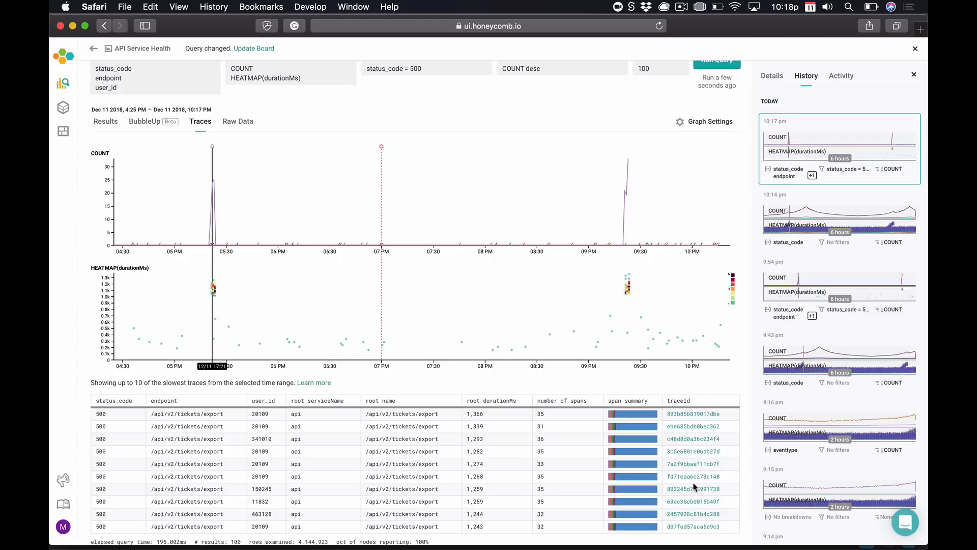
pyautogui.scroll(3, 630, 225)
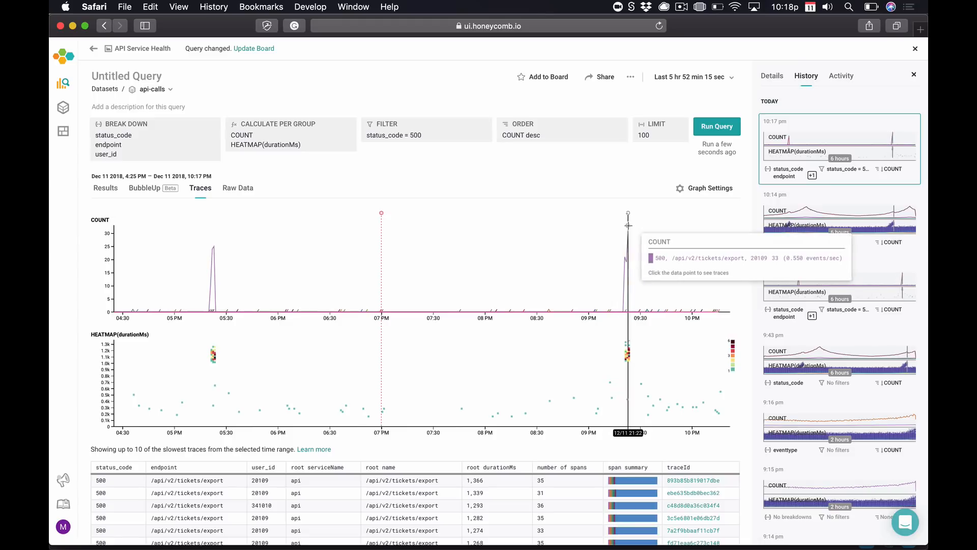
# Open trace 893b85b819017dbe and review the root api span's fields.
pyautogui.click(629, 225)
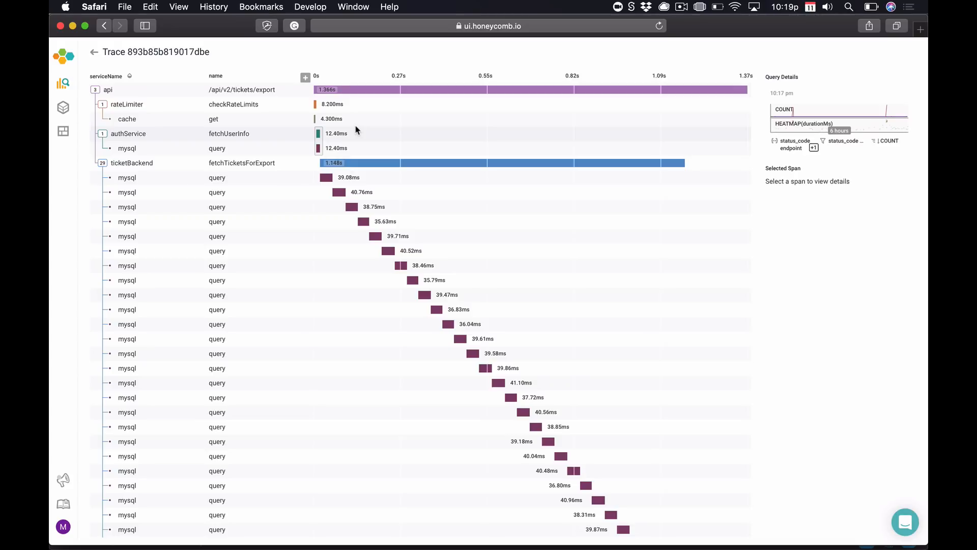
pyautogui.click(357, 91)
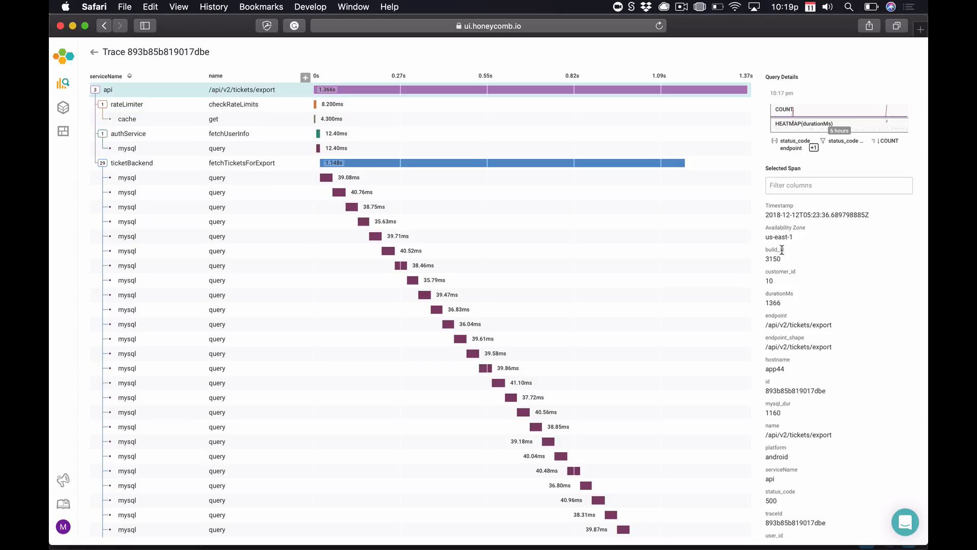
pyautogui.scroll(-3, 787, 279)
pyautogui.scroll(-2, 787, 279)
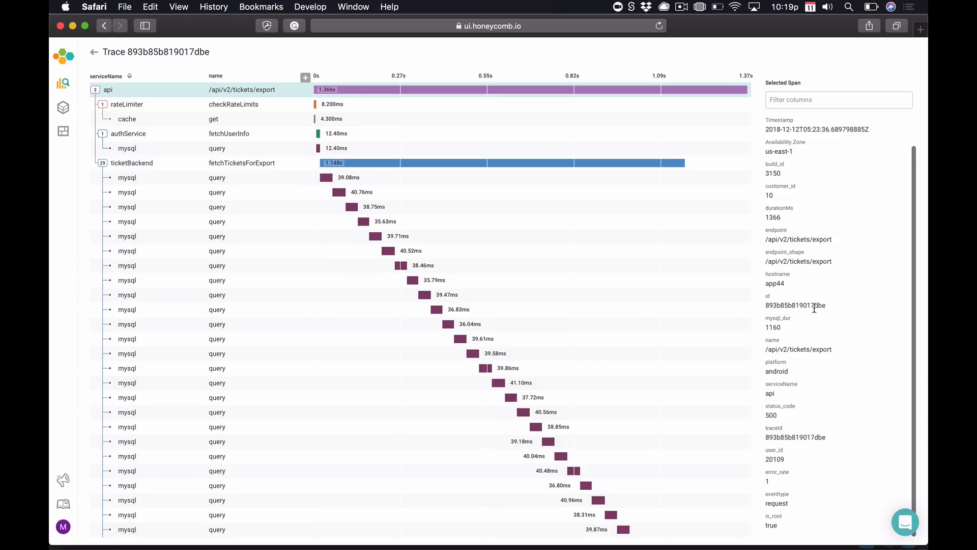
pyautogui.scroll(3, 814, 308)
pyautogui.scroll(-2, 794, 427)
pyautogui.scroll(-2, 792, 429)
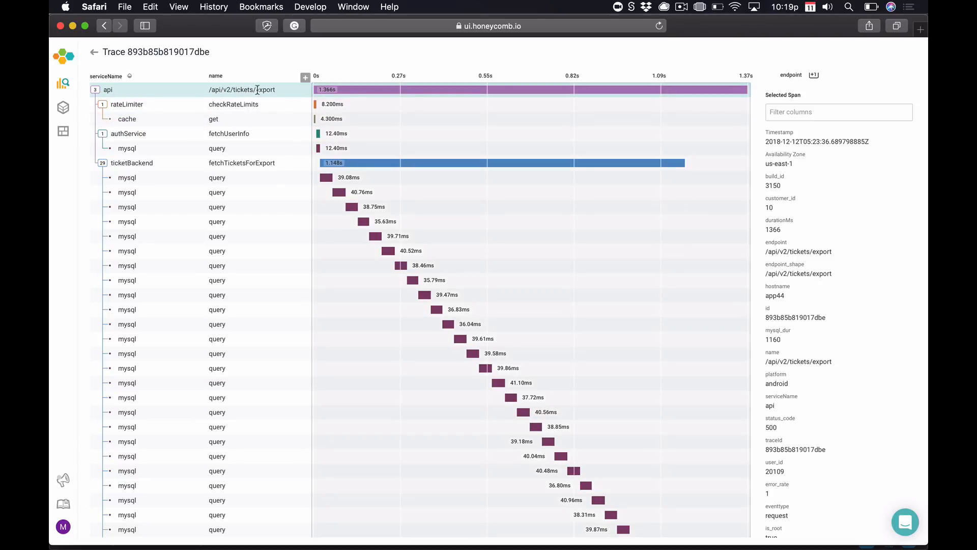
# Inspect the checkRateLimits, fetchUserInfo and fetchTicketsForExport span details.
pyautogui.click(235, 104)
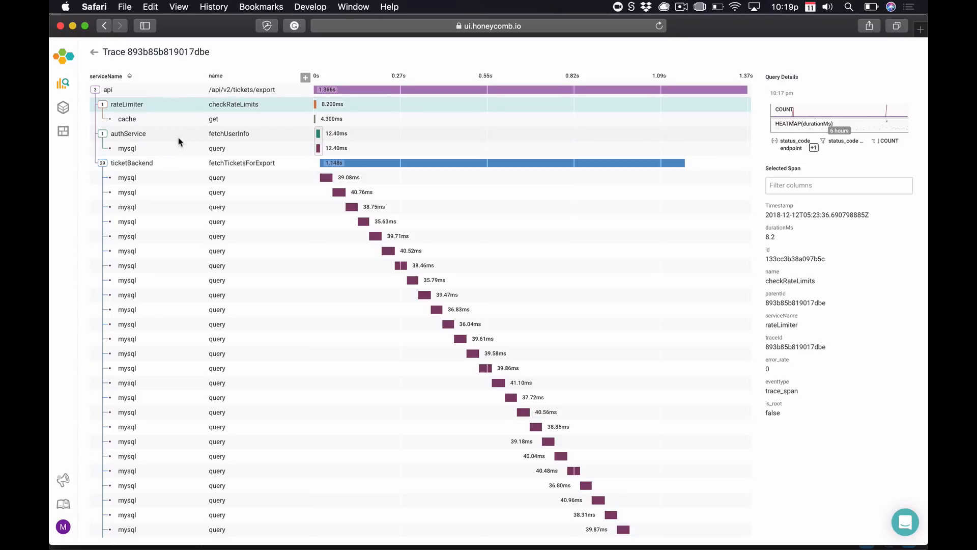
pyautogui.click(159, 138)
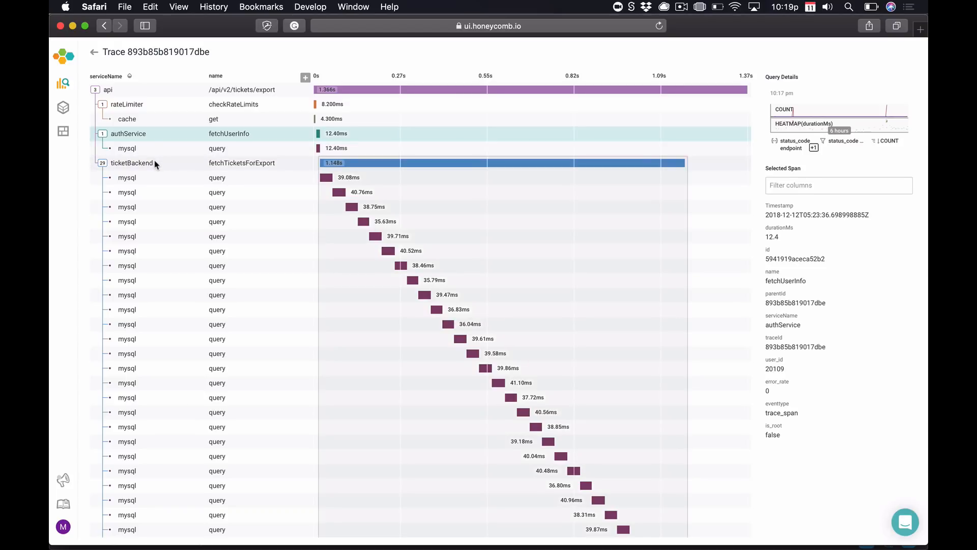
pyautogui.click(155, 163)
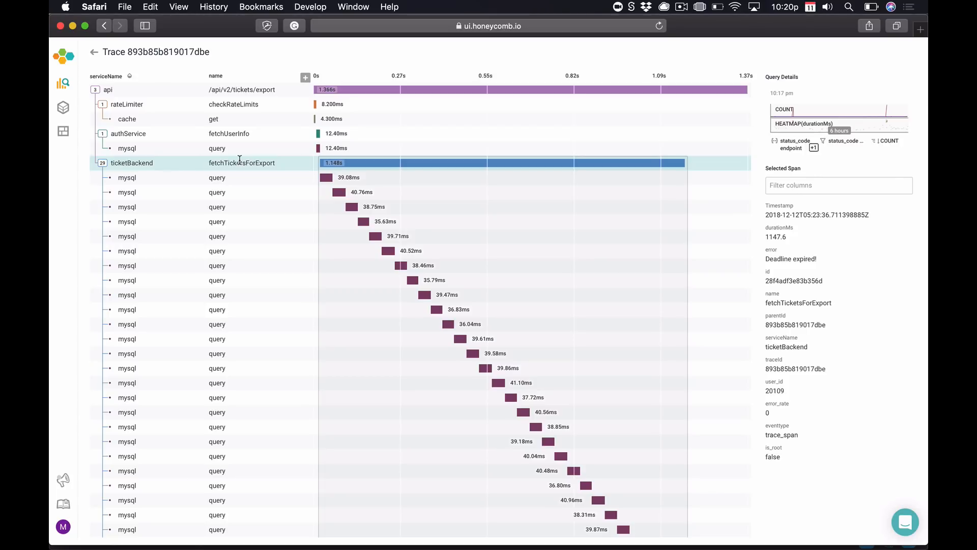
pyautogui.click(346, 192)
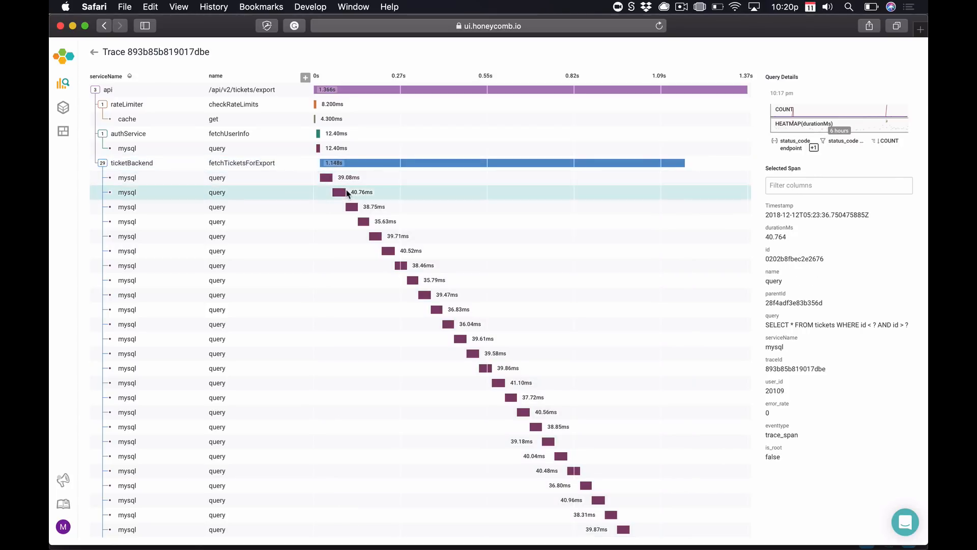
pyautogui.click(356, 207)
pyautogui.click(382, 236)
pyautogui.click(407, 265)
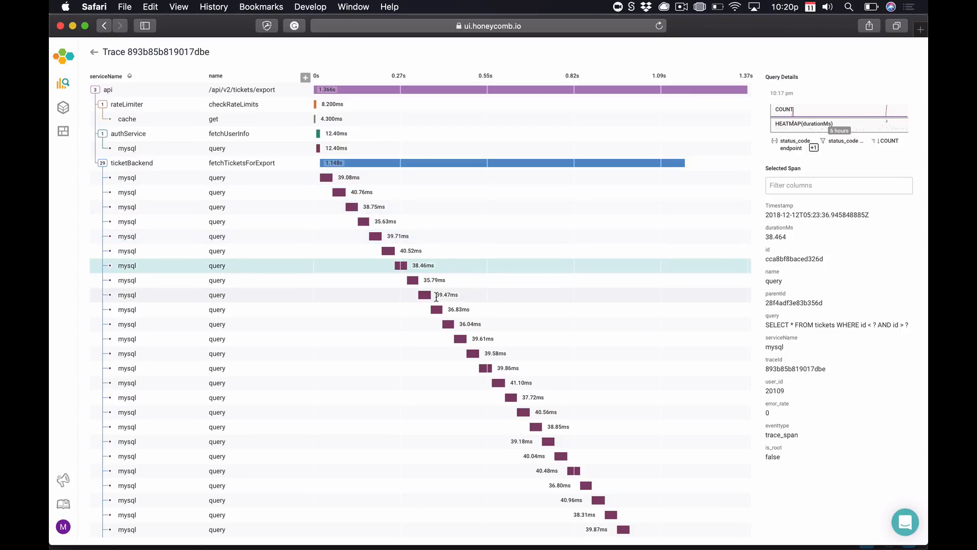
pyautogui.click(437, 295)
pyautogui.click(471, 339)
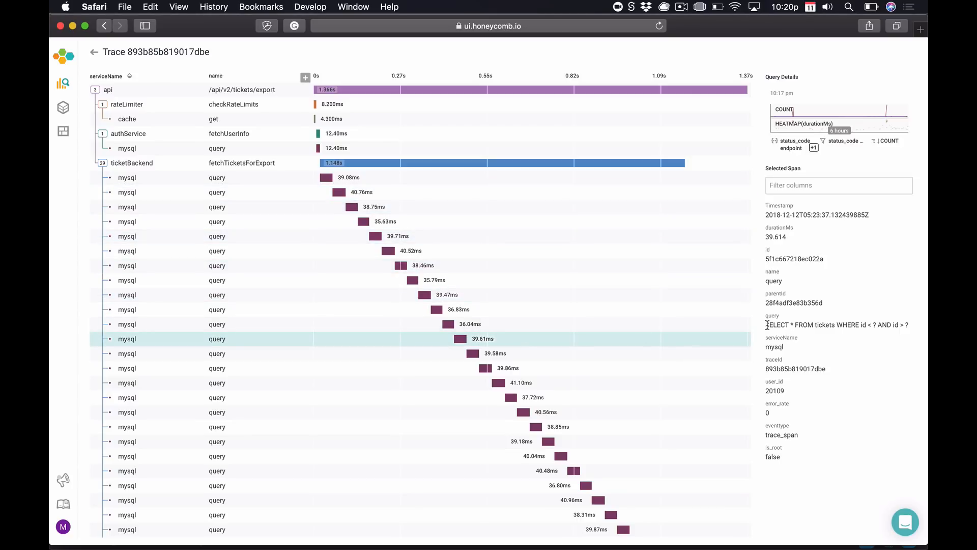
pyautogui.click(578, 397)
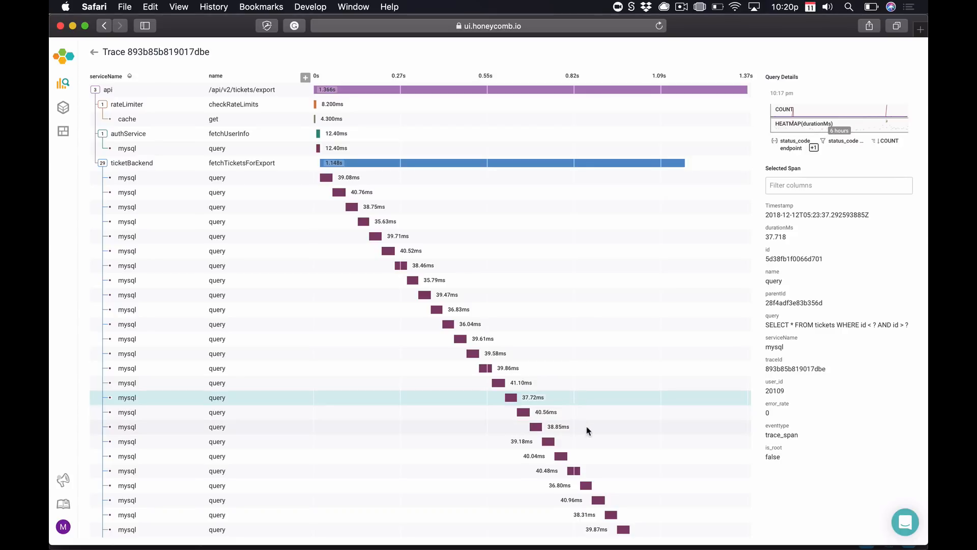
pyautogui.click(587, 427)
pyautogui.click(484, 324)
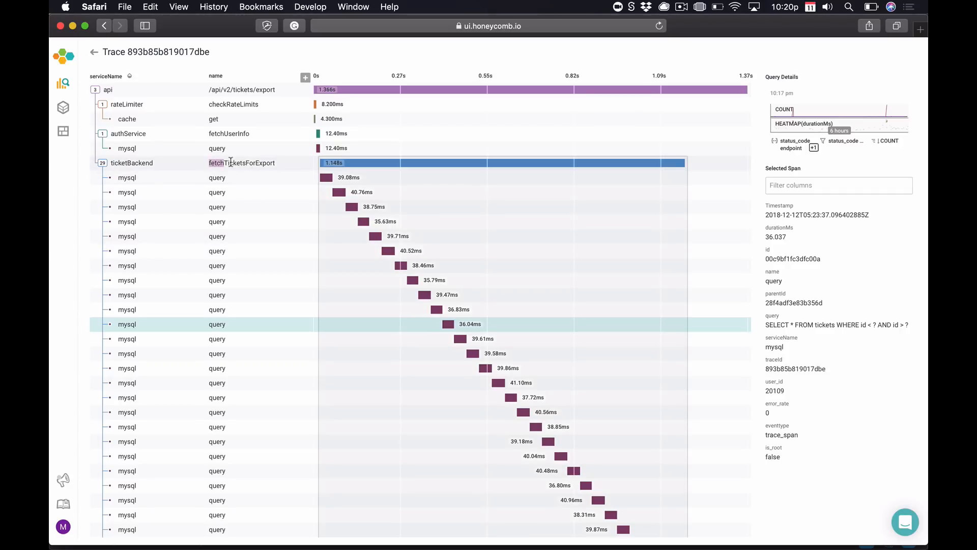
pyautogui.click(273, 163)
pyautogui.click(284, 165)
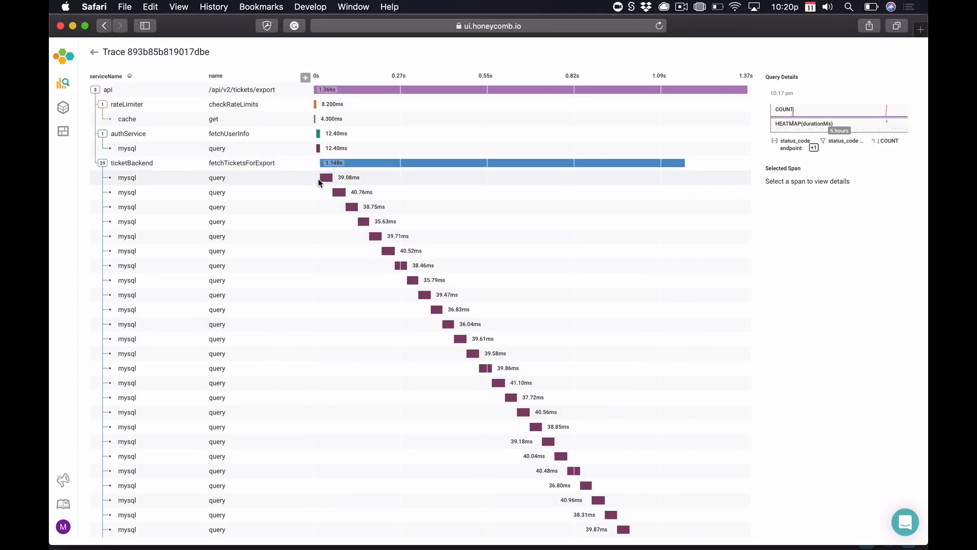
pyautogui.click(338, 193)
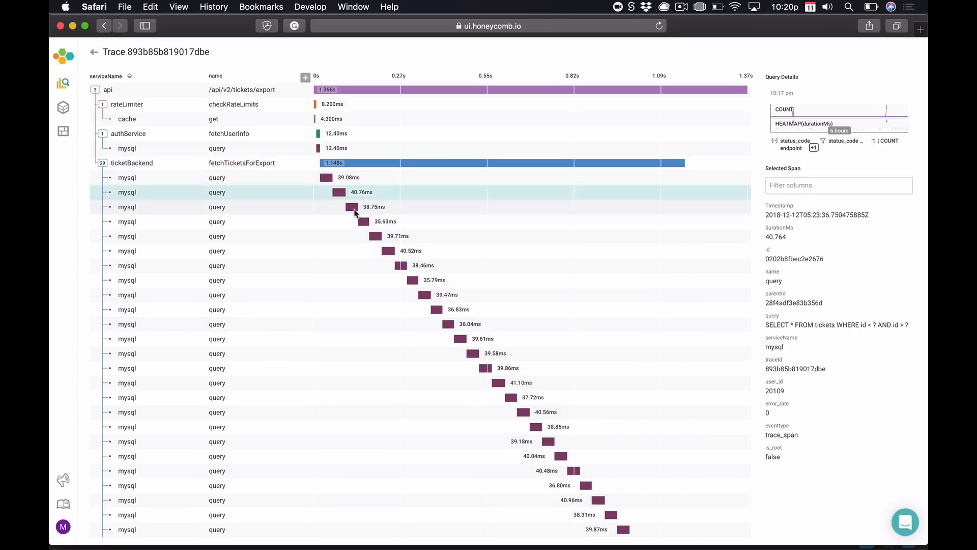
pyautogui.click(355, 209)
pyautogui.click(390, 251)
pyautogui.click(442, 309)
pyautogui.click(488, 353)
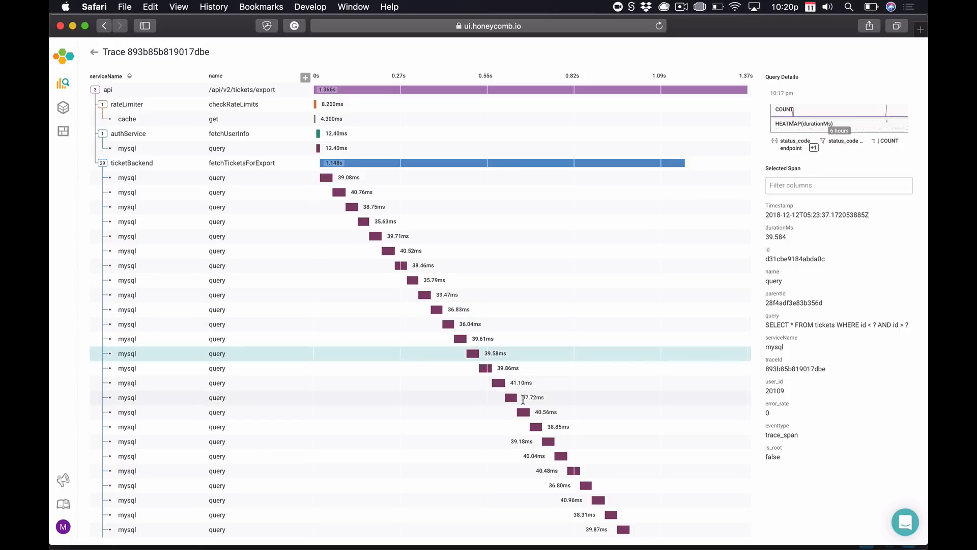
pyautogui.click(512, 397)
pyautogui.click(548, 441)
pyautogui.click(593, 499)
pyautogui.click(535, 426)
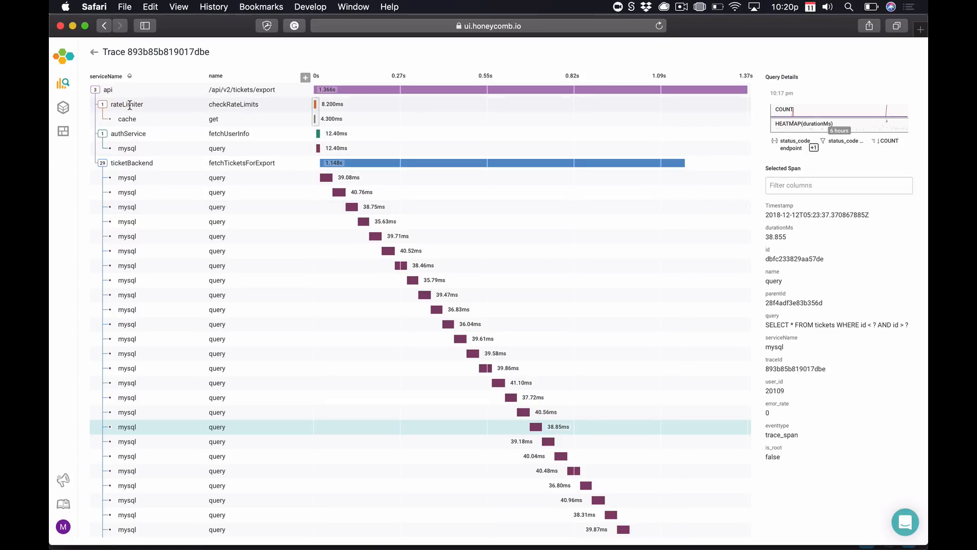
# Share the 500-error query to #demos with a note on the user's export latency.
pyautogui.click(803, 121)
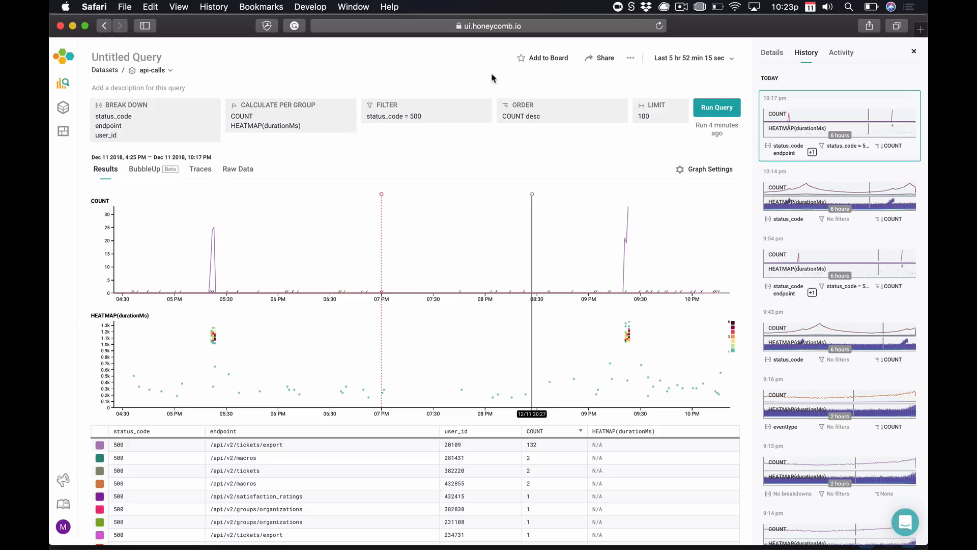
pyautogui.click(602, 59)
pyautogui.tripleClick(630, 83)
pyautogui.write('#demos')
pyautogui.press('Tab')
pyautogui.write('Major latency issue with user 20109. Examine the trace, we may need to change the way the export endpoint works.')
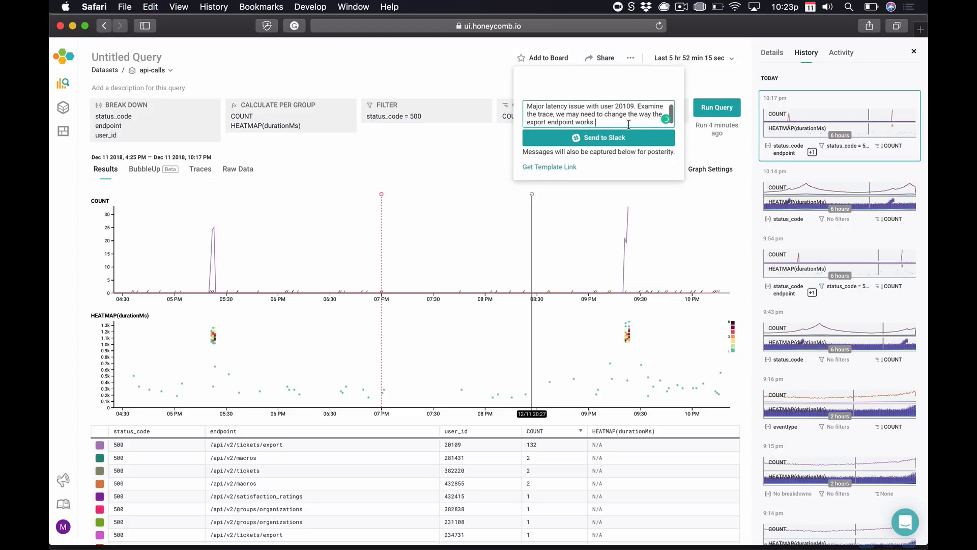
pyautogui.click(628, 138)
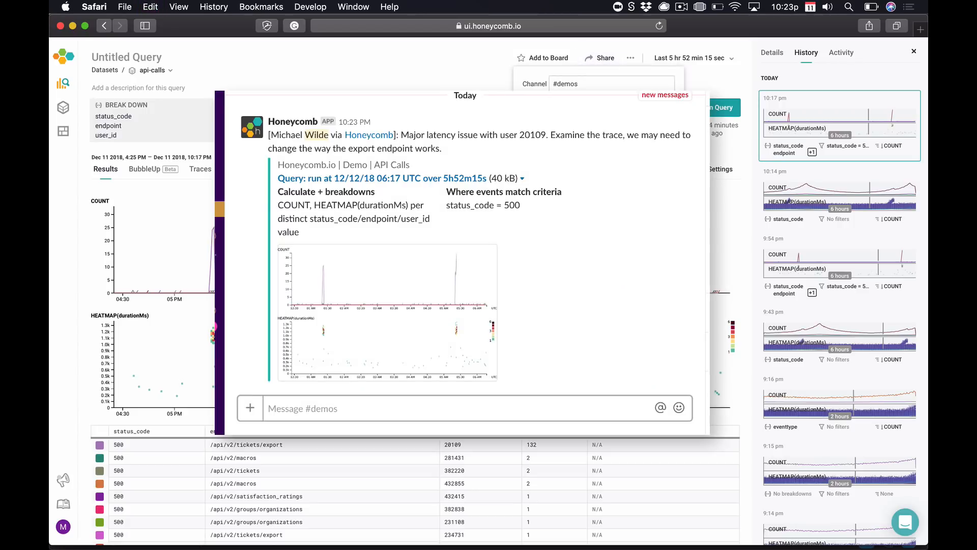
# Close Slack and add the 500-error query to the Hard to Find Problems board.
pyautogui.click(559, 67)
pyautogui.click(557, 65)
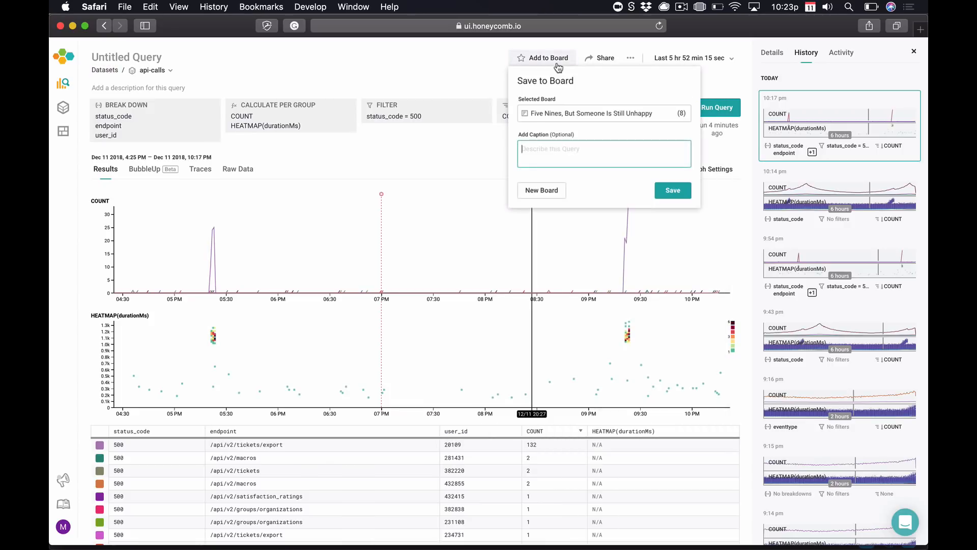
pyautogui.write('hard')
pyautogui.click(571, 132)
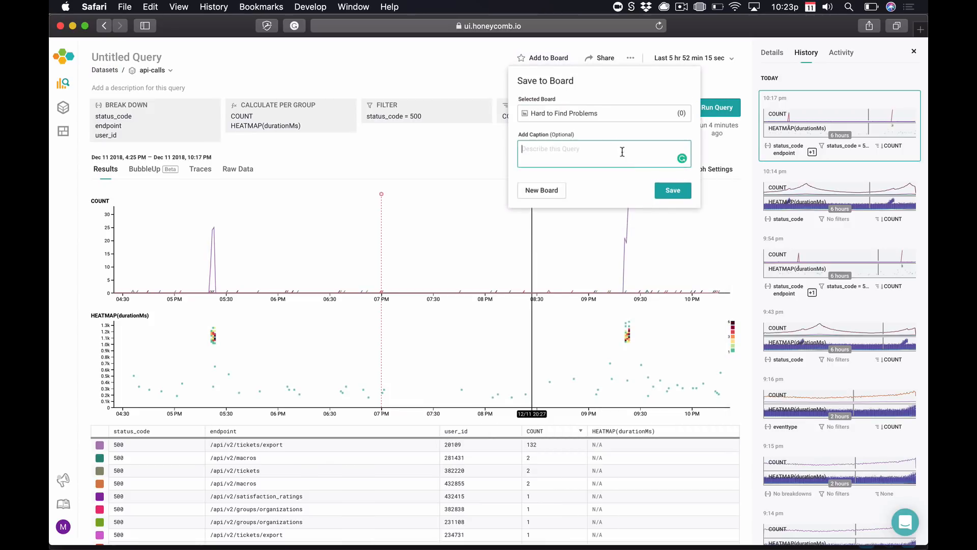
pyautogui.click(669, 192)
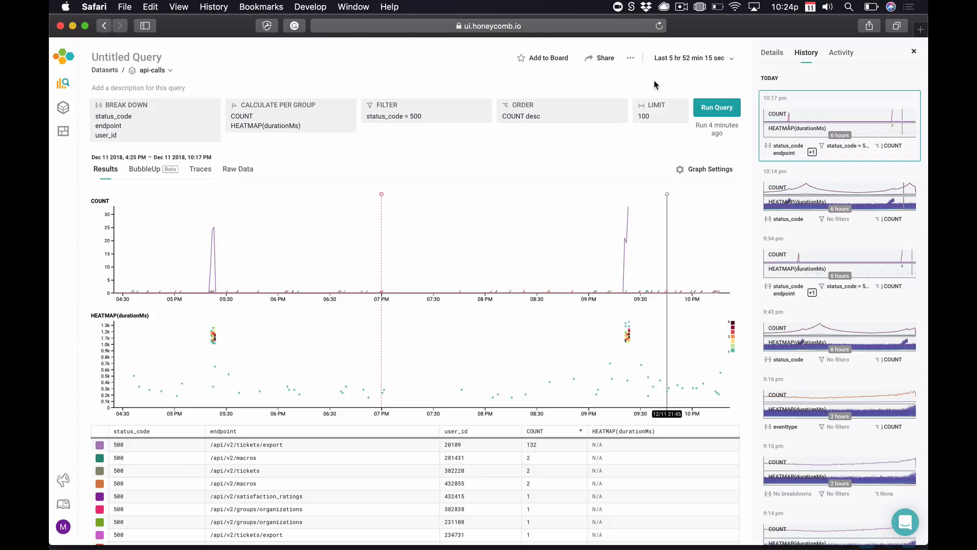
# Make a trigger from the query, replacing COUNT with P95(durationMs) as its calculation.
pyautogui.click(631, 59)
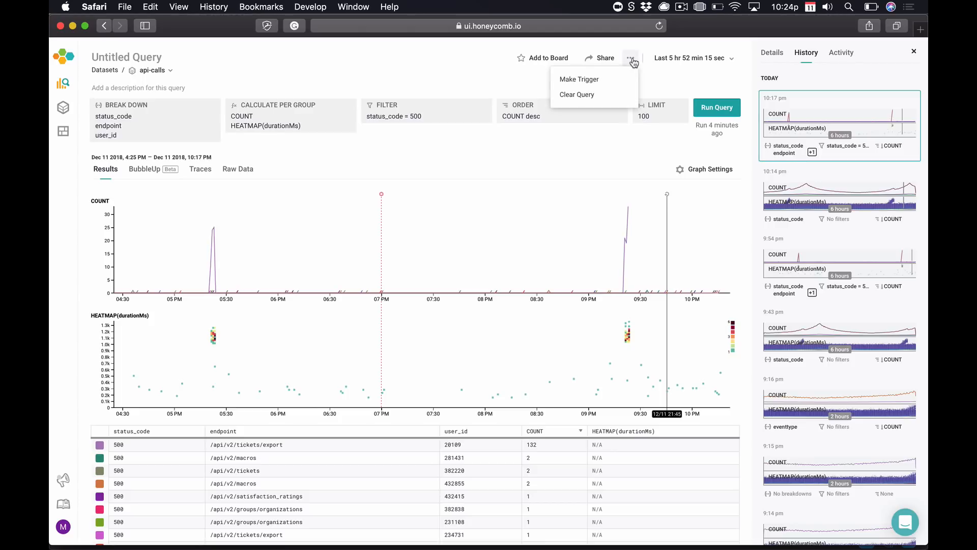
pyautogui.click(618, 82)
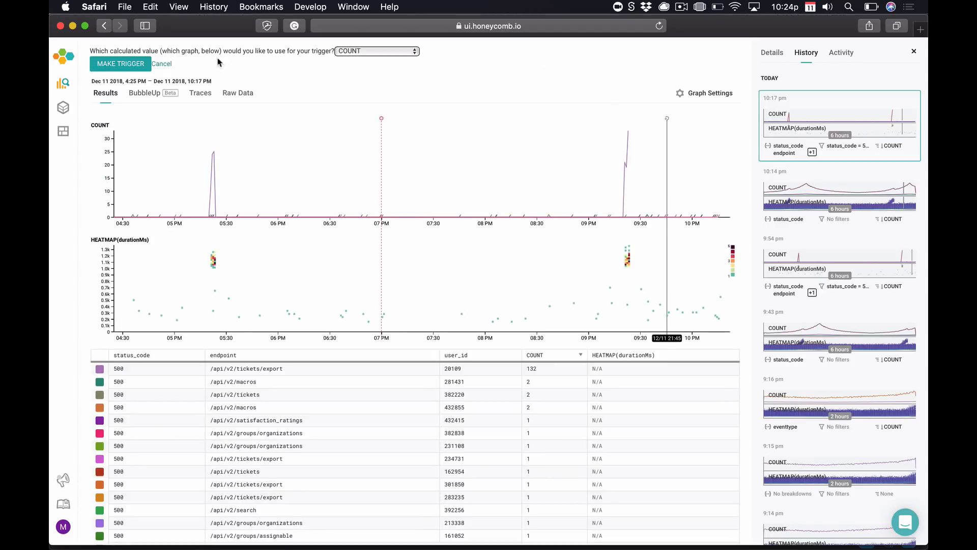
pyautogui.click(120, 64)
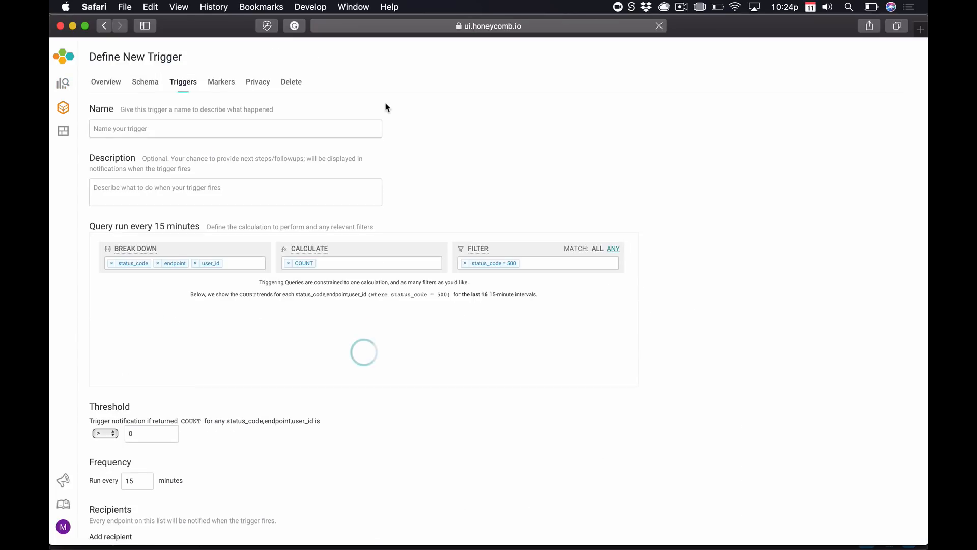
pyautogui.click(288, 263)
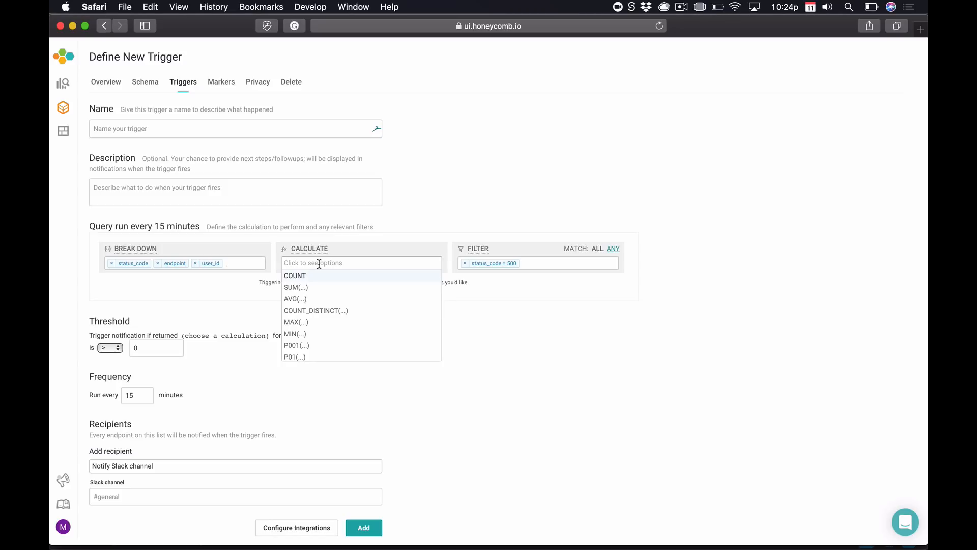
pyautogui.write('p95(')
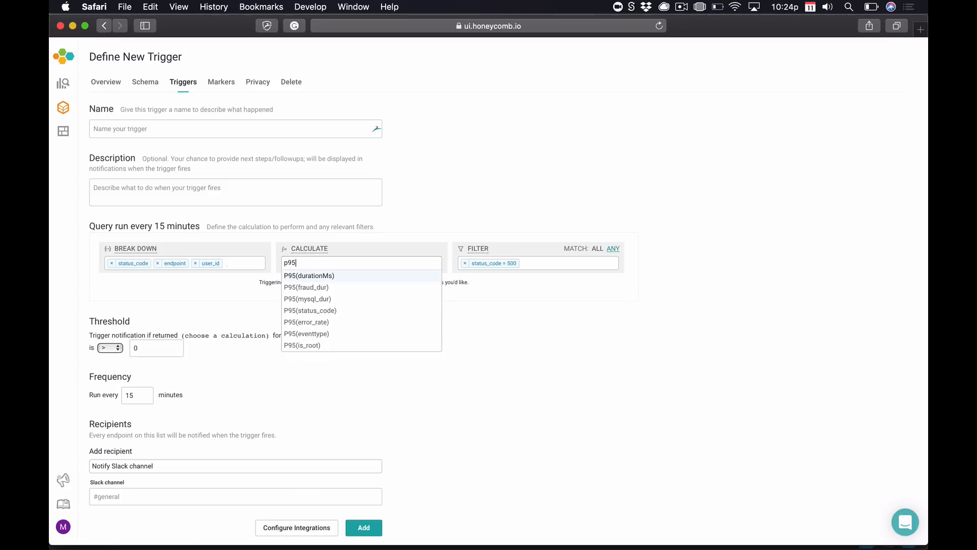
pyautogui.click(320, 277)
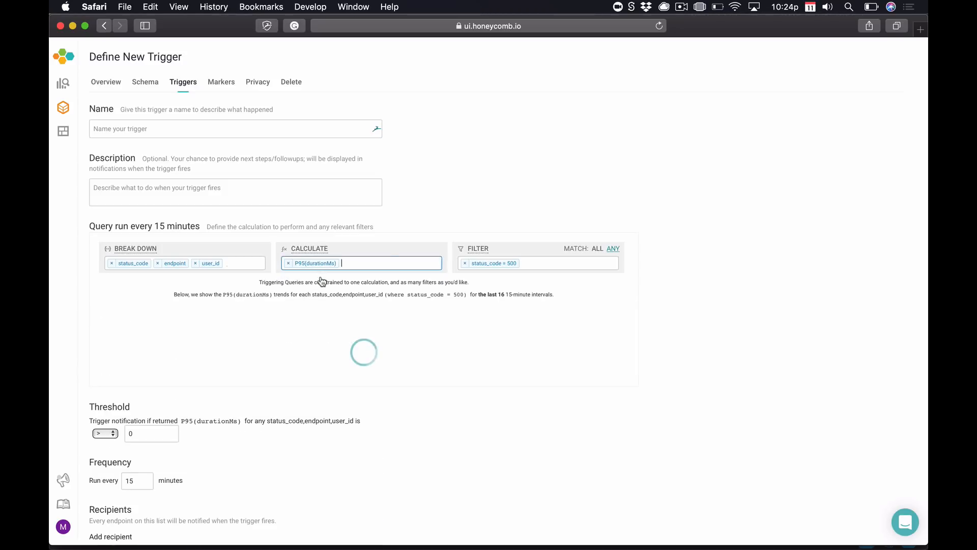
# Add a user_id = filter for the affected user to the trigger query.
pyautogui.click(542, 264)
pyautogui.write('user')
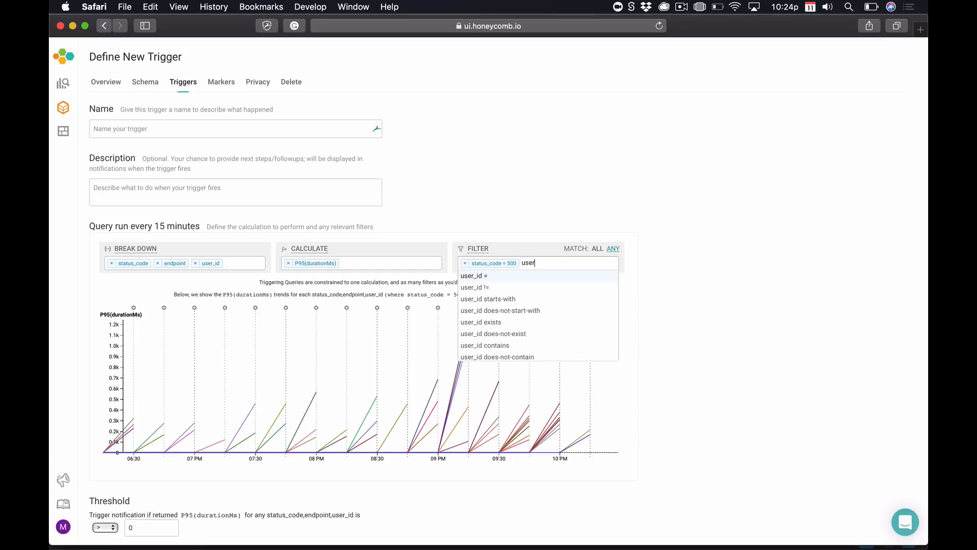
pyautogui.write('_id = "20109')
pyautogui.press('Return')
pyautogui.scroll(-1, 579, 367)
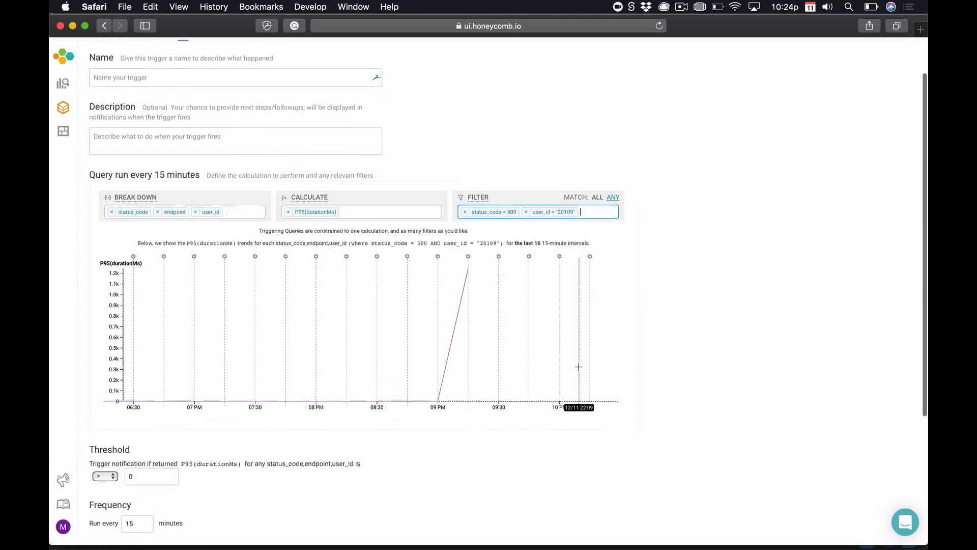
pyautogui.scroll(-5, 579, 366)
# Set the trigger to run every 1 minute with a threshold of 700.
pyautogui.click(149, 303)
pyautogui.press('Tab')
pyautogui.write('1')
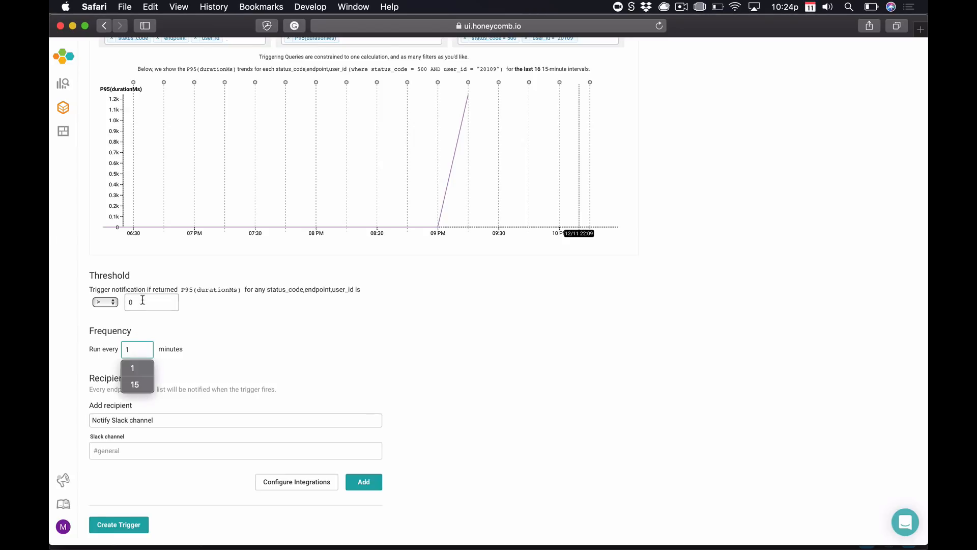
pyautogui.click(142, 302)
pyautogui.moveTo(140, 469); pyautogui.dragTo(122, 467)
pyautogui.write('700')
pyautogui.click(228, 469)
# Choose PagerDuty – Urgent Issue as the trigger's alert recipient.
pyautogui.scroll(-3, 241, 471)
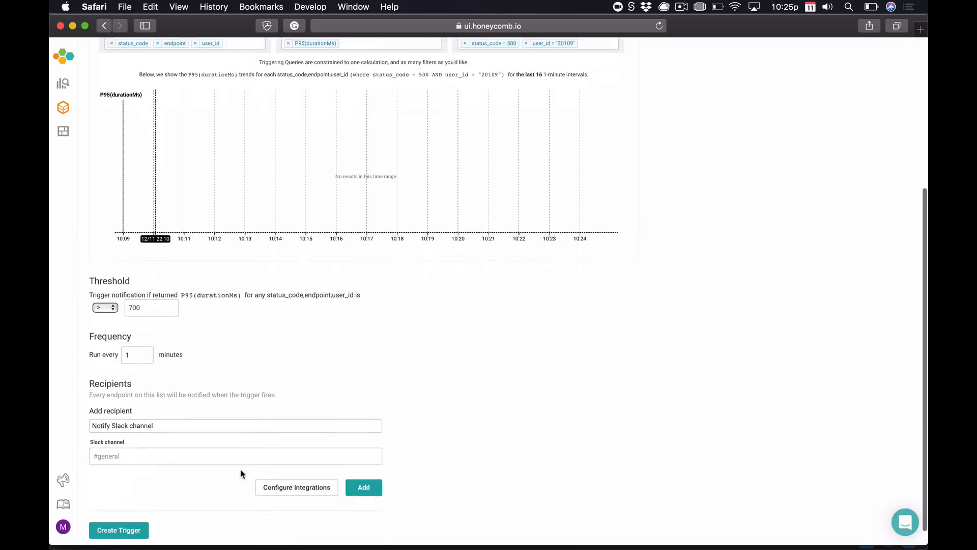
pyautogui.click(167, 421)
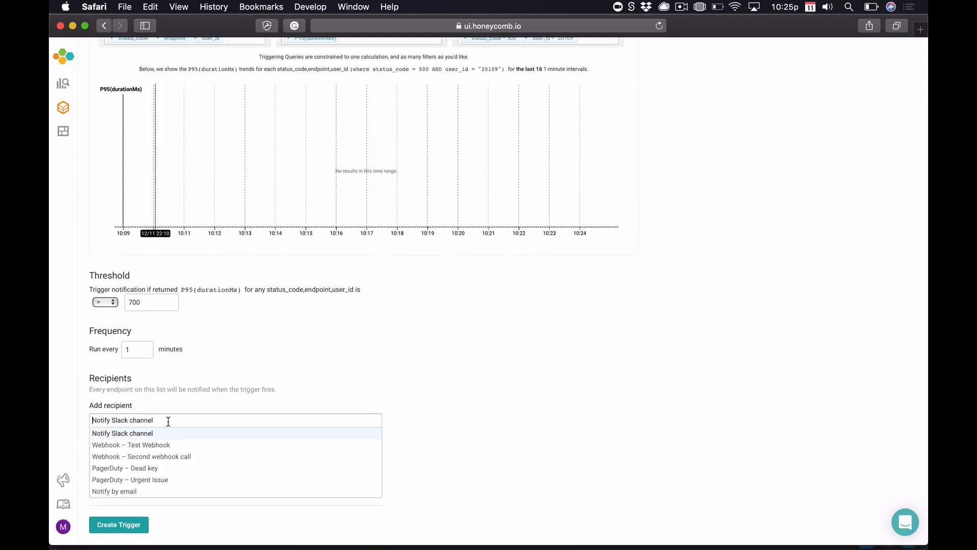
pyautogui.click(138, 480)
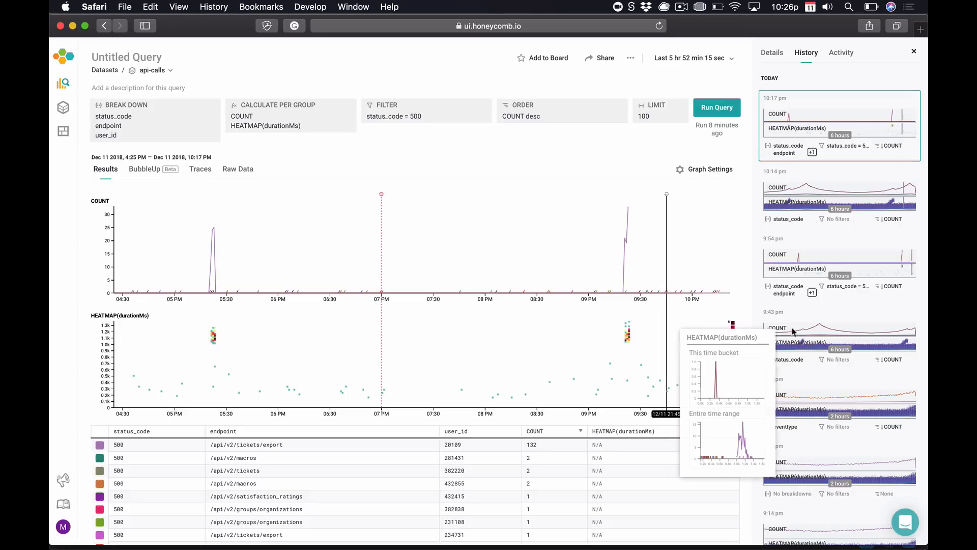
# Reload past queries from History, from the 9:02 pm query through the 10:14 pm one.
pyautogui.scroll(-6, 873, 402)
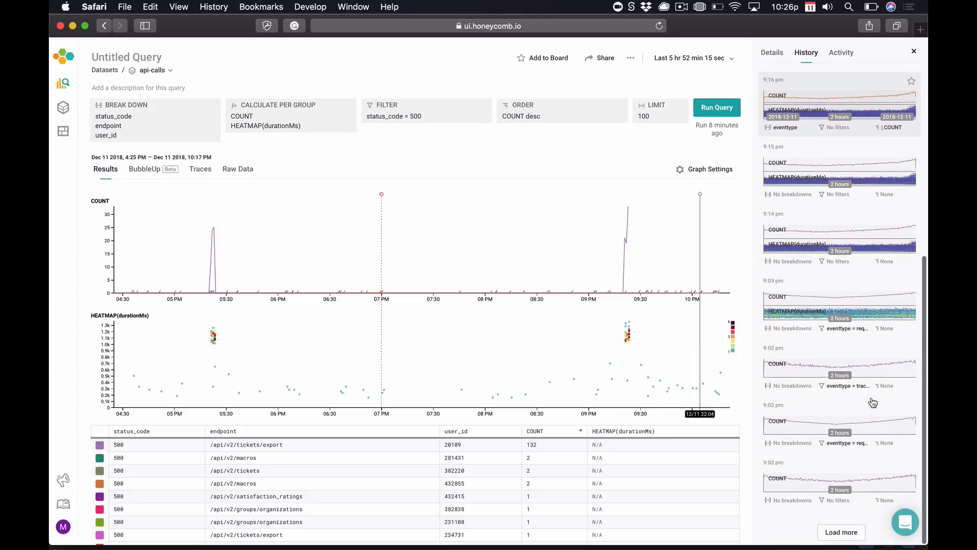
pyautogui.click(862, 374)
pyautogui.click(864, 313)
pyautogui.click(864, 239)
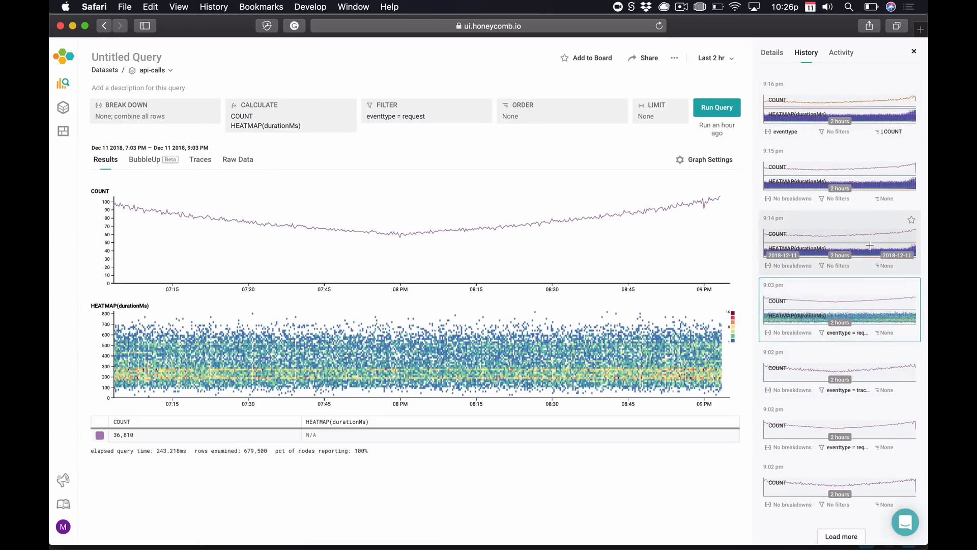
pyautogui.click(865, 203)
pyautogui.scroll(3, 868, 245)
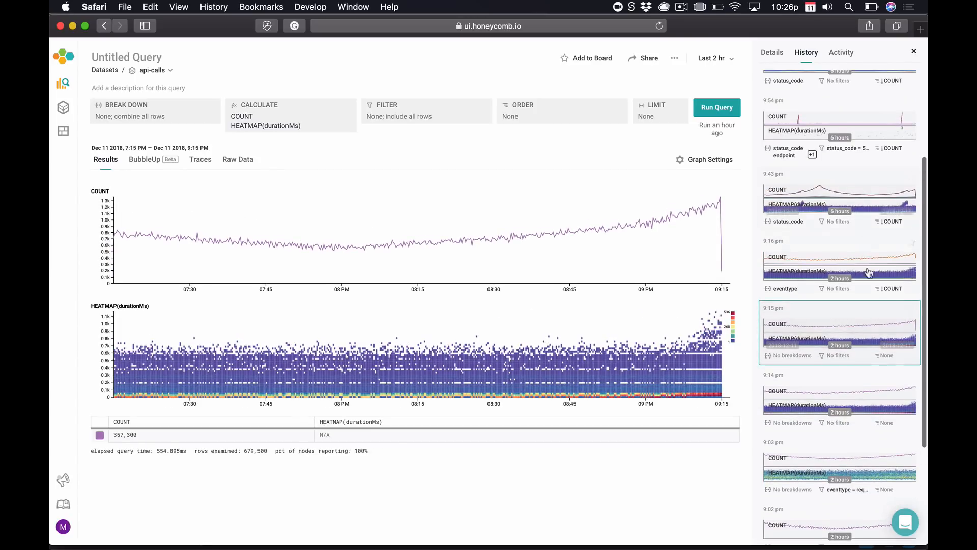
pyautogui.click(873, 288)
pyautogui.click(874, 207)
pyautogui.scroll(3, 874, 207)
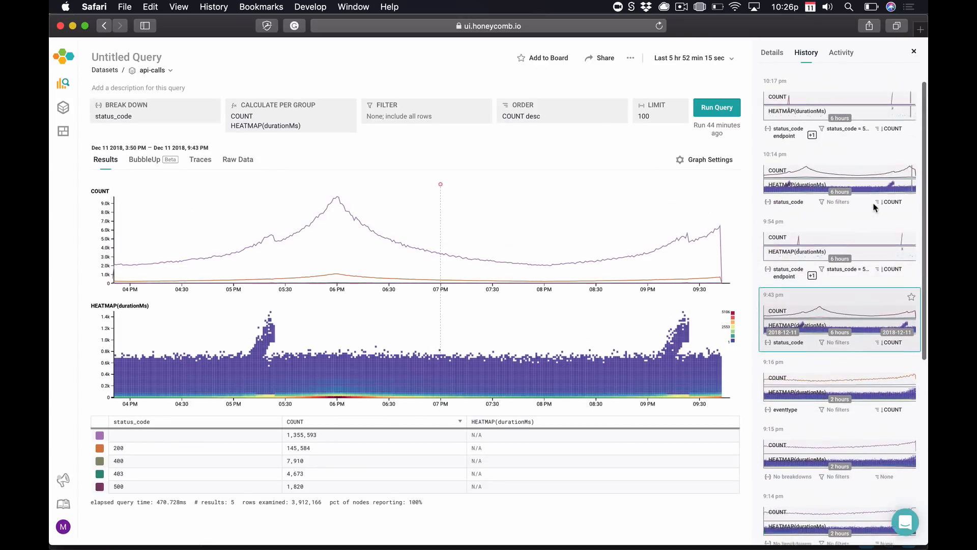
pyautogui.click(874, 207)
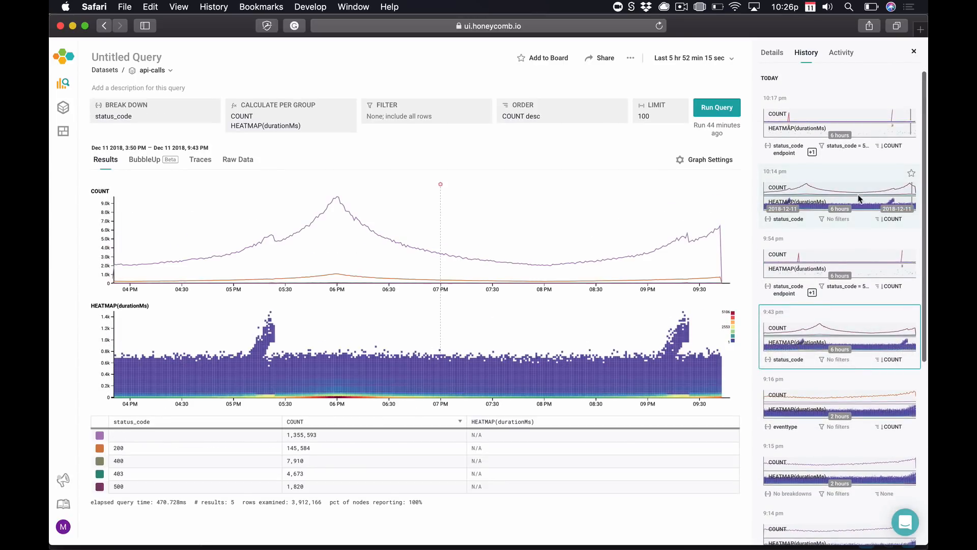
# Browse teammates' queries in Activity, ending on the last-day COUNT and heatmap query.
pyautogui.click(843, 53)
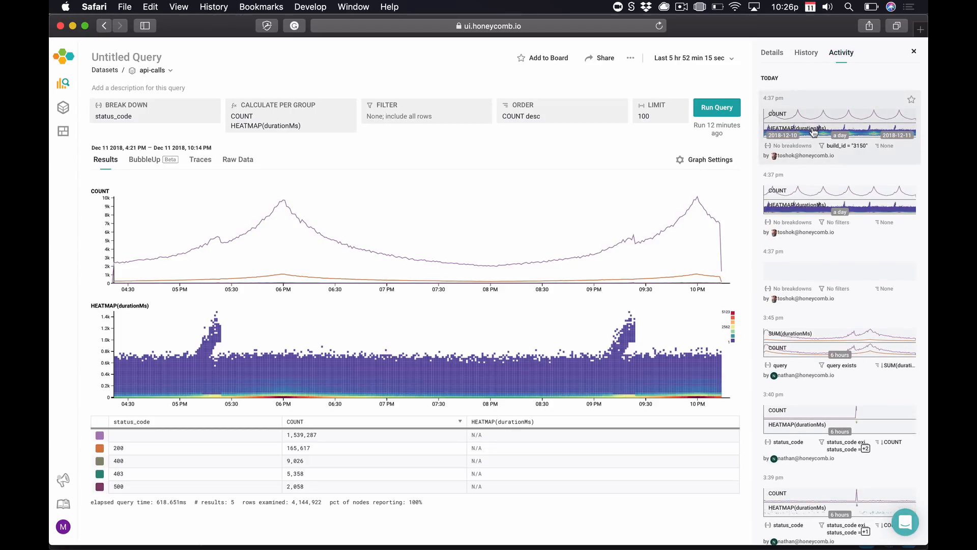
pyautogui.click(843, 304)
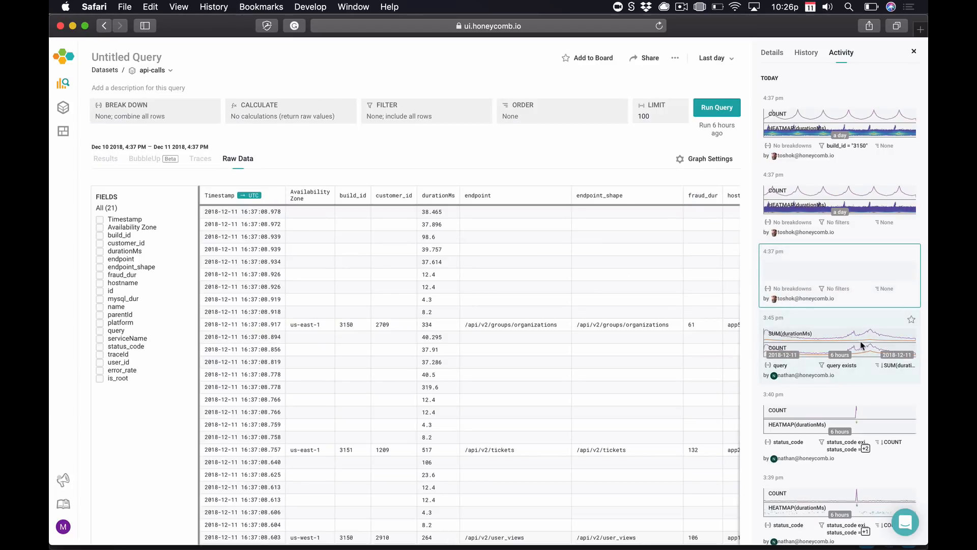
pyautogui.click(862, 347)
pyautogui.click(840, 423)
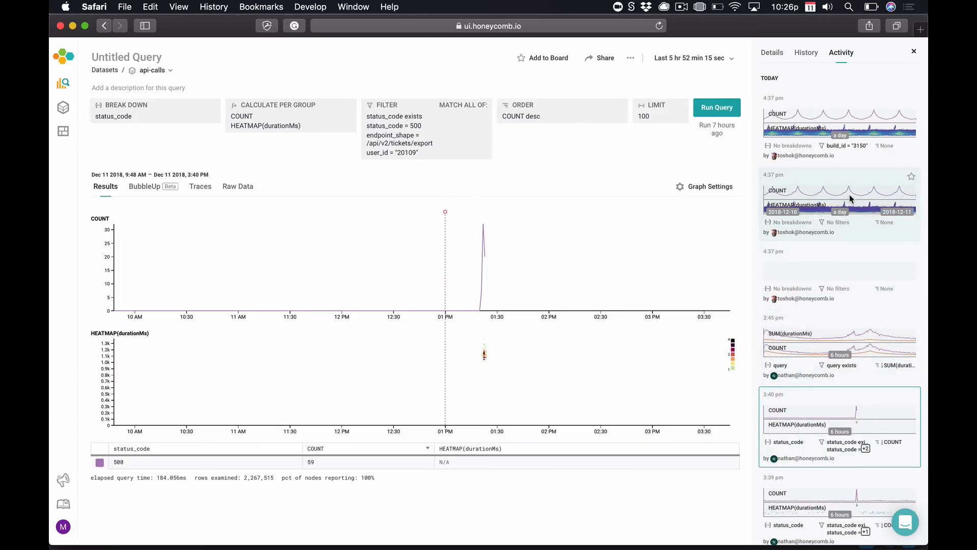
pyautogui.click(851, 202)
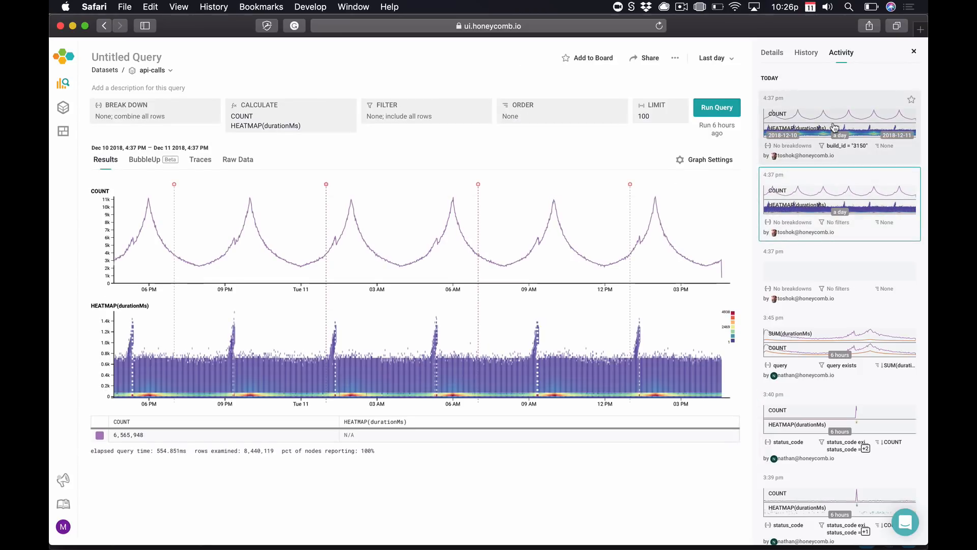